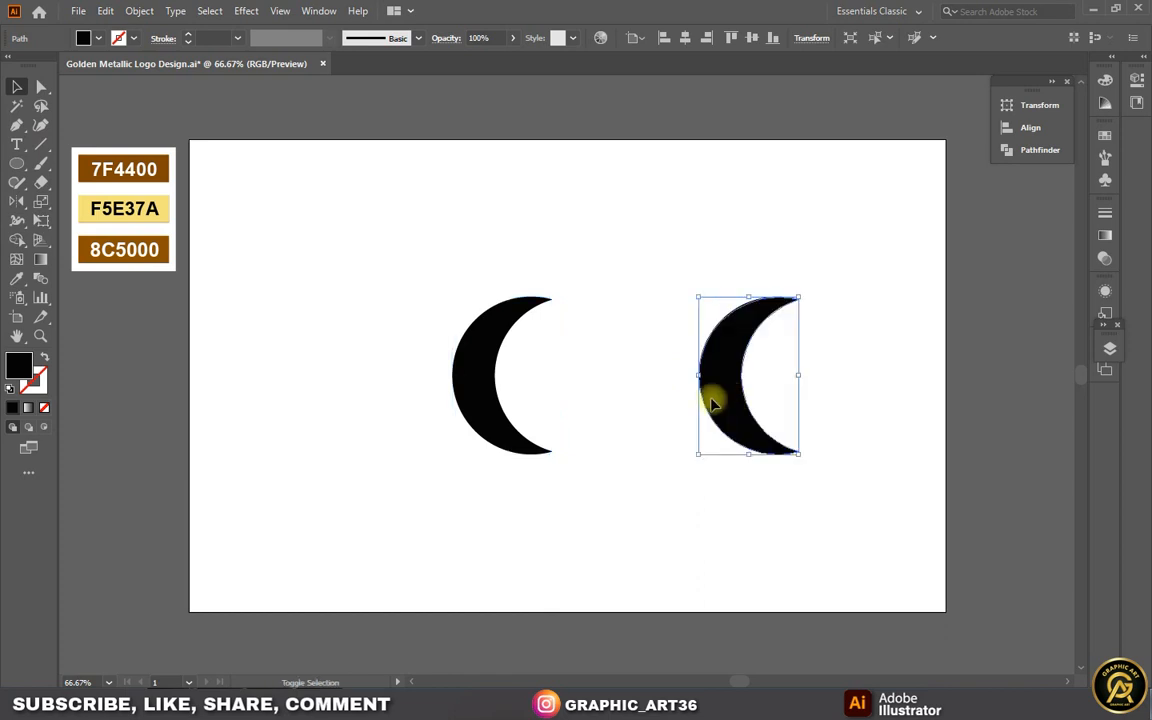
Duplicate the left crescent slightly to its right and cut both down with Shape Builder to a thin outer sliver
click(478, 383)
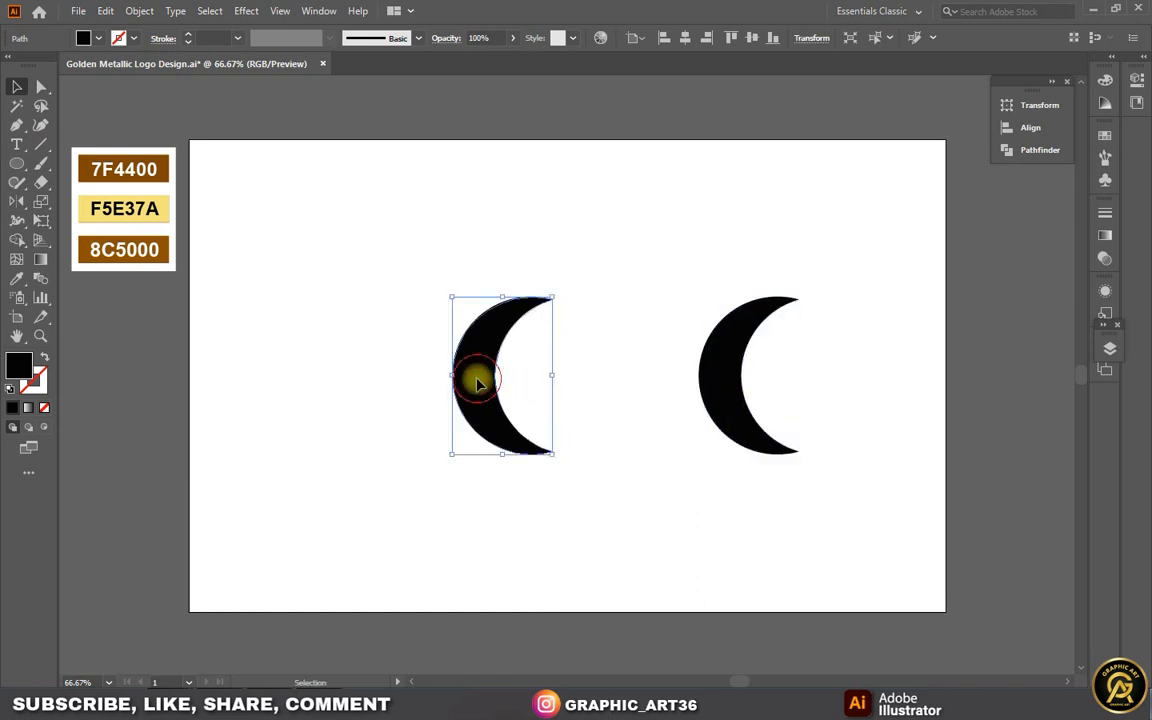
drag(478, 383, 486, 383)
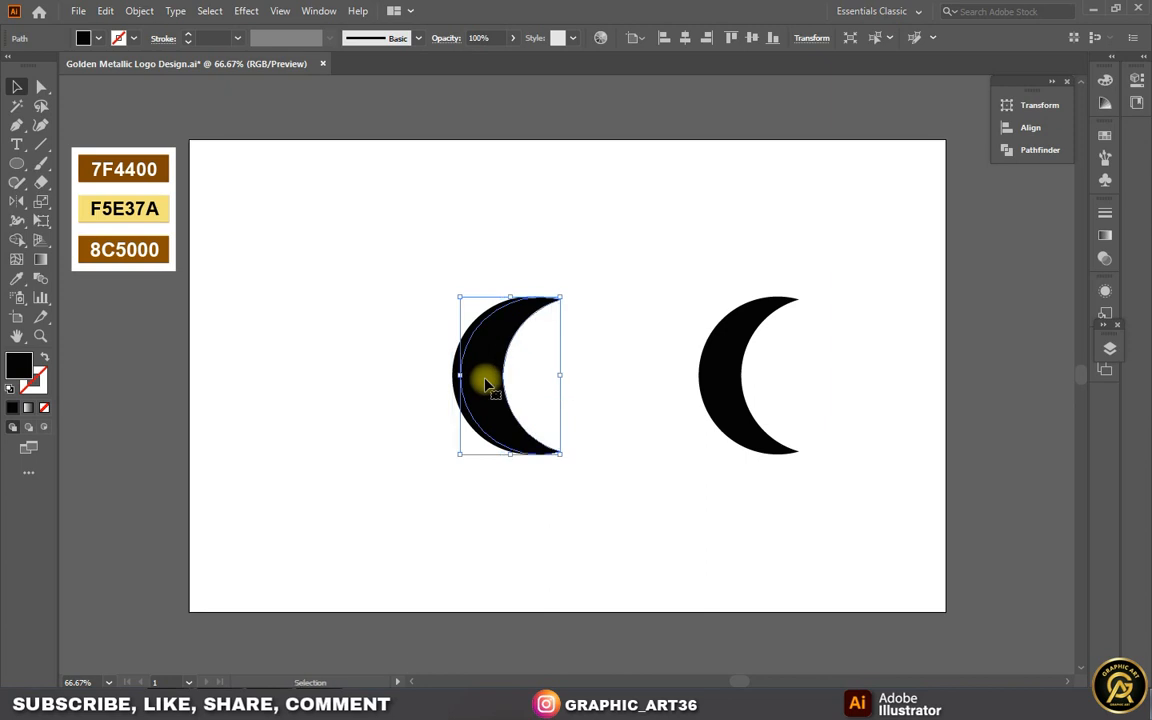
drag(432, 327, 490, 376)
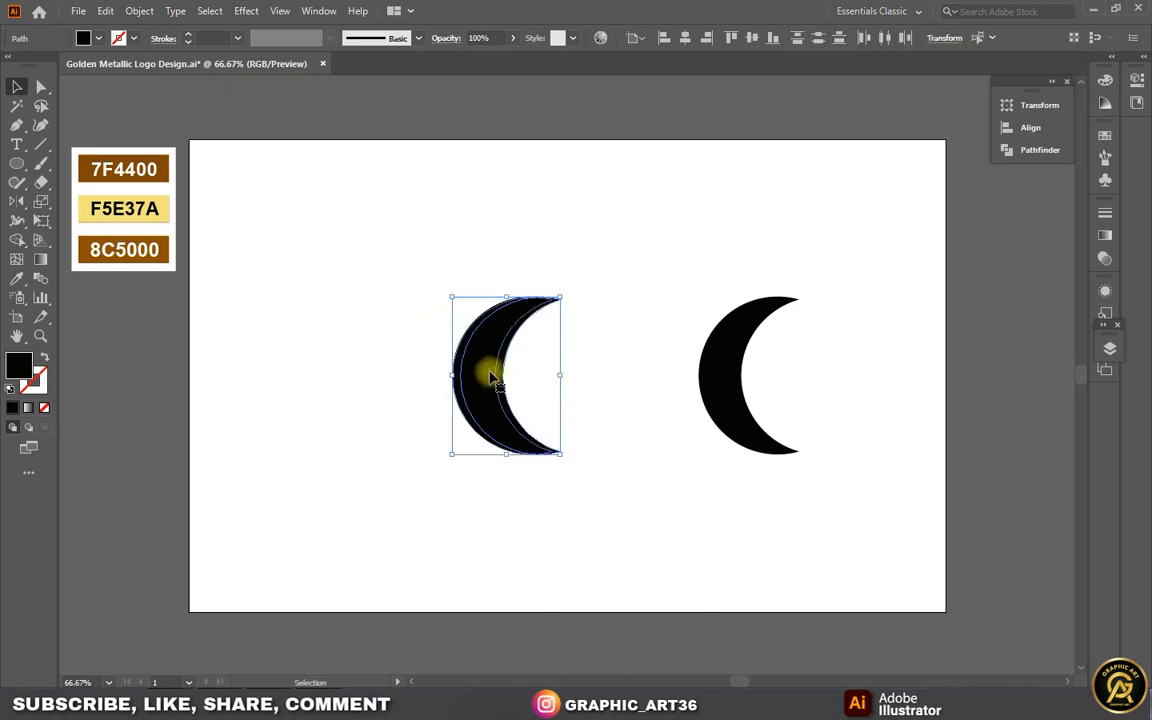
click(17, 240)
drag(483, 368, 546, 410)
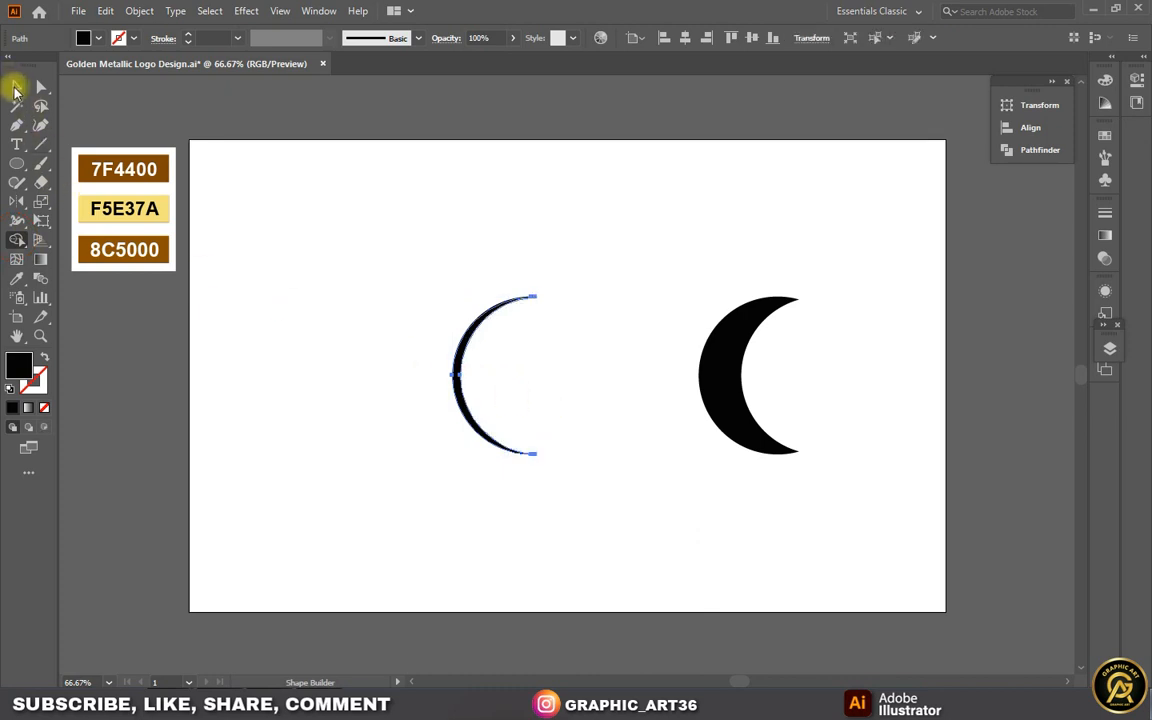
click(17, 86)
click(562, 384)
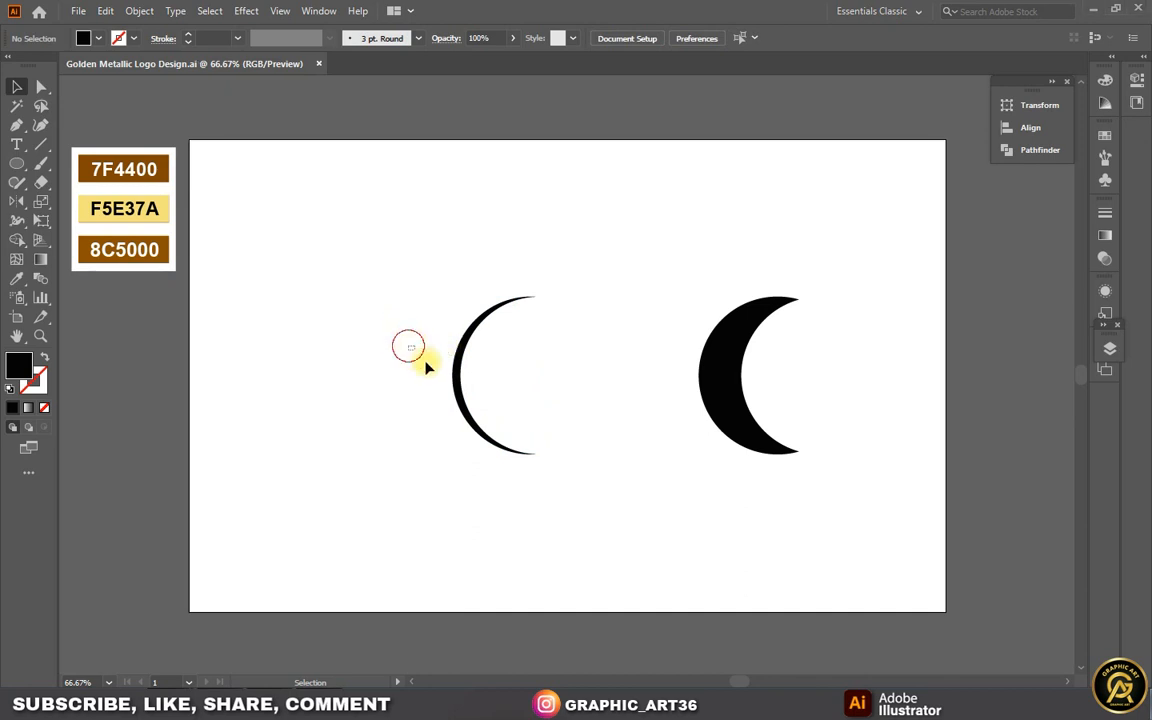
Fill the thin crescent sliver with a dark gray swatch
drag(406, 345, 507, 432)
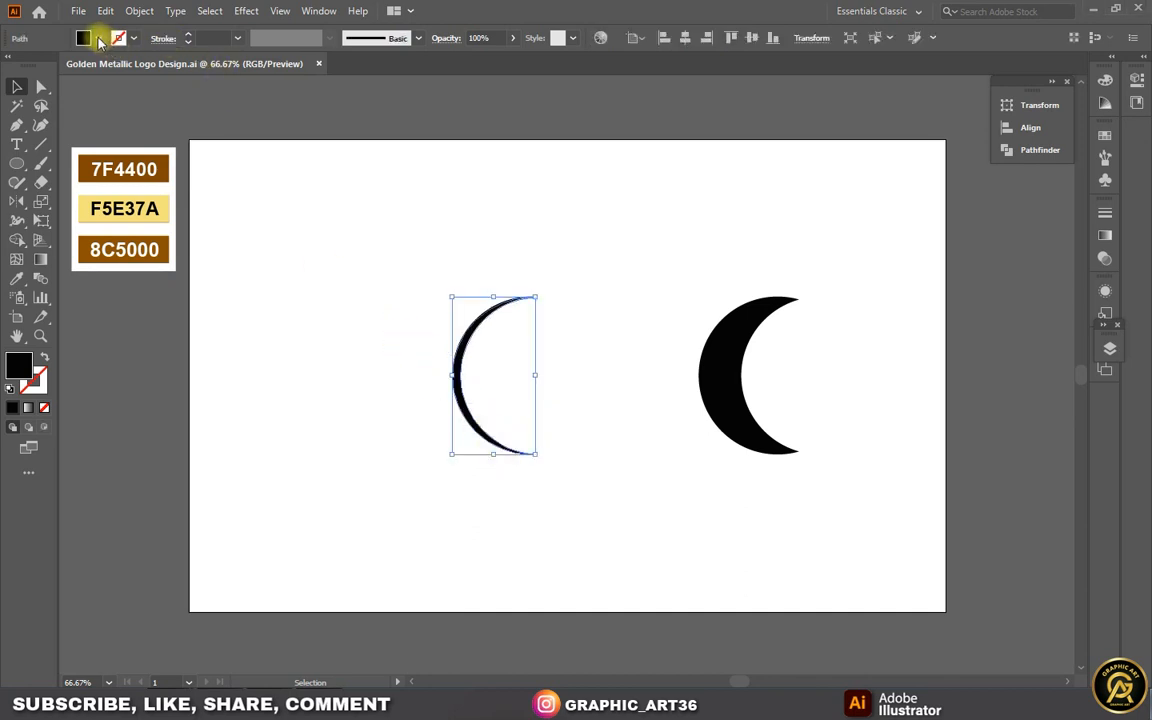
click(95, 40)
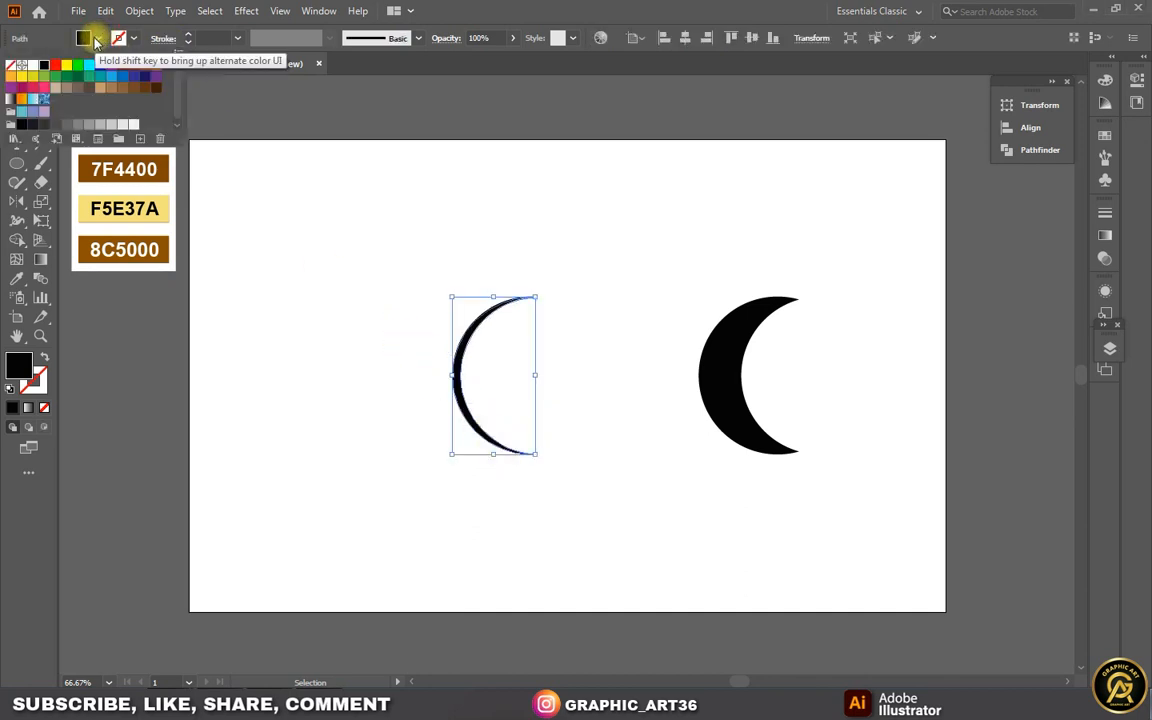
click(66, 124)
click(386, 293)
click(592, 360)
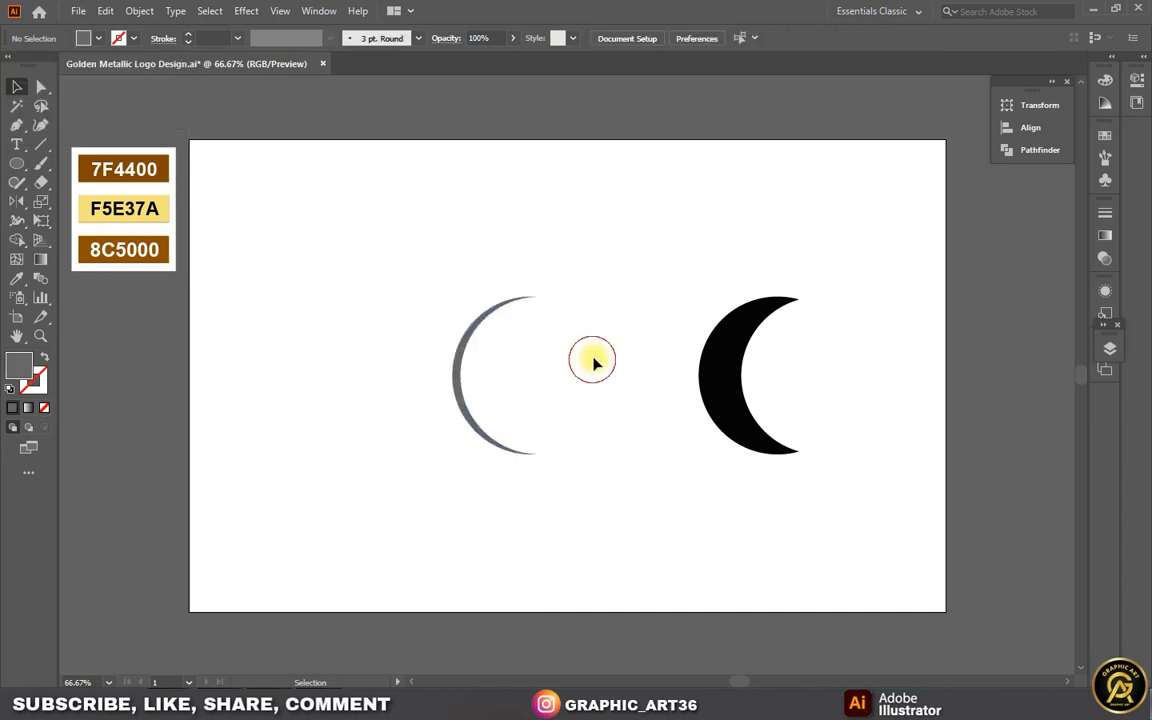
Move the large black crescent onto the gray sliver, leaving the sliver exposed along its outer edge
click(720, 383)
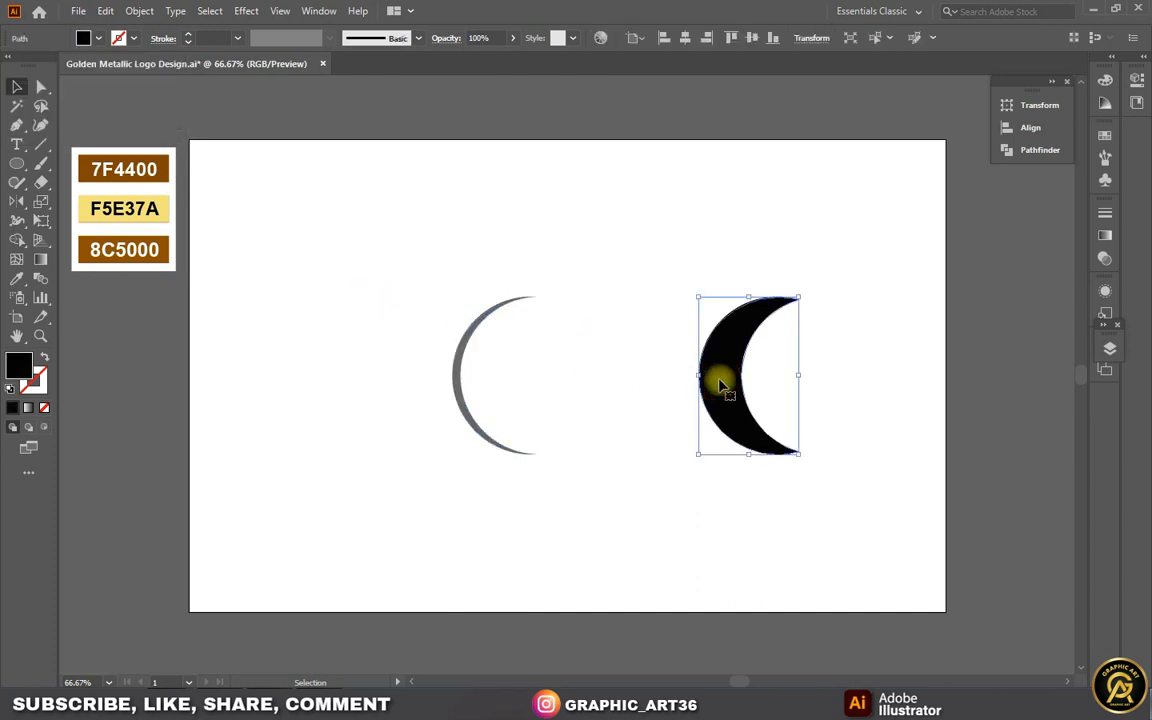
drag(720, 383, 481, 373)
click(415, 378)
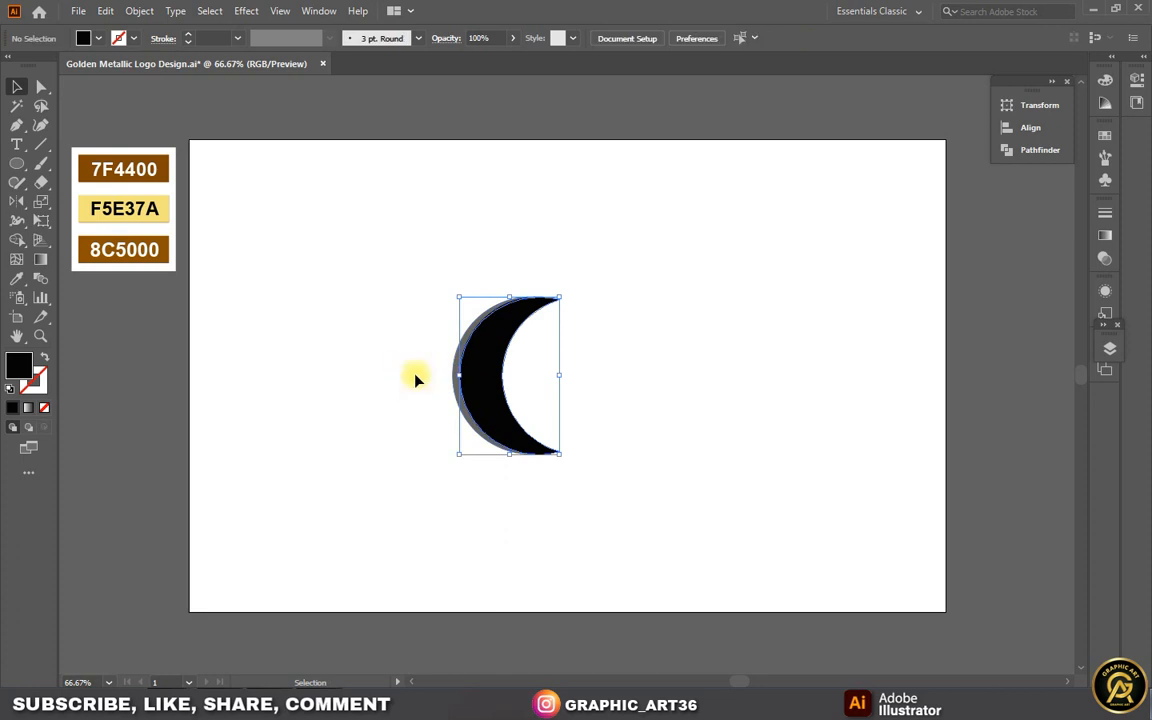
Draw a black square beside the crescent and place it in the open space to the crescent's right
drag(16, 163, 66, 165)
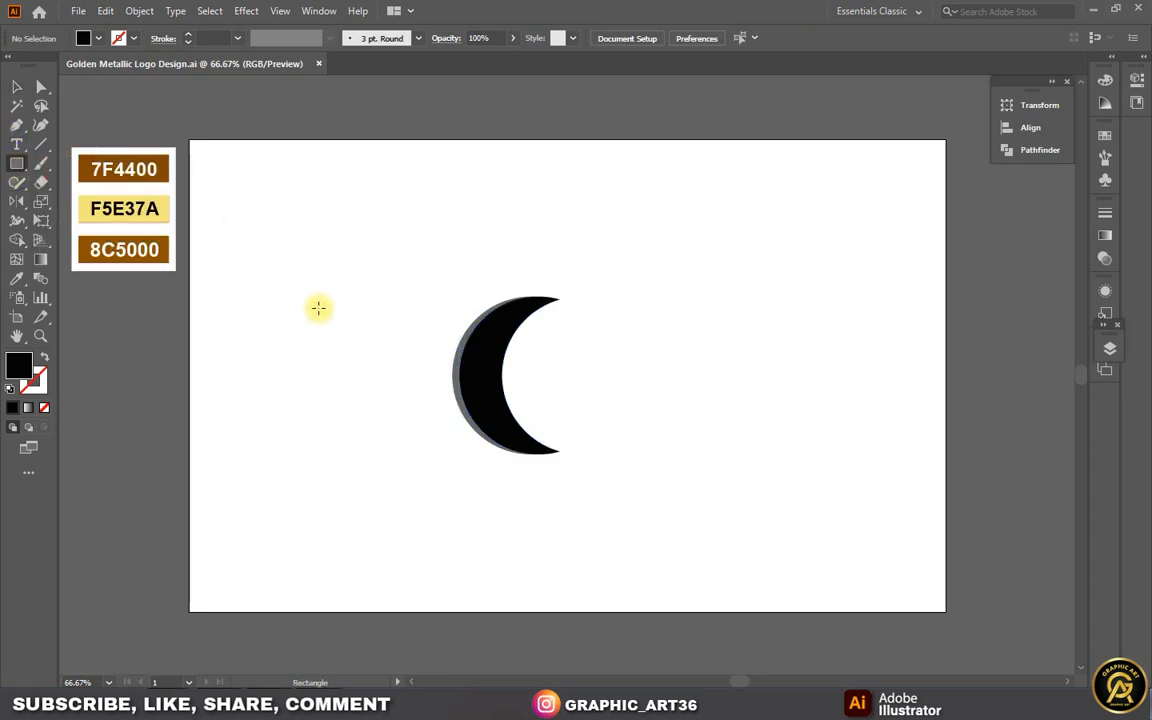
drag(290, 316, 366, 408)
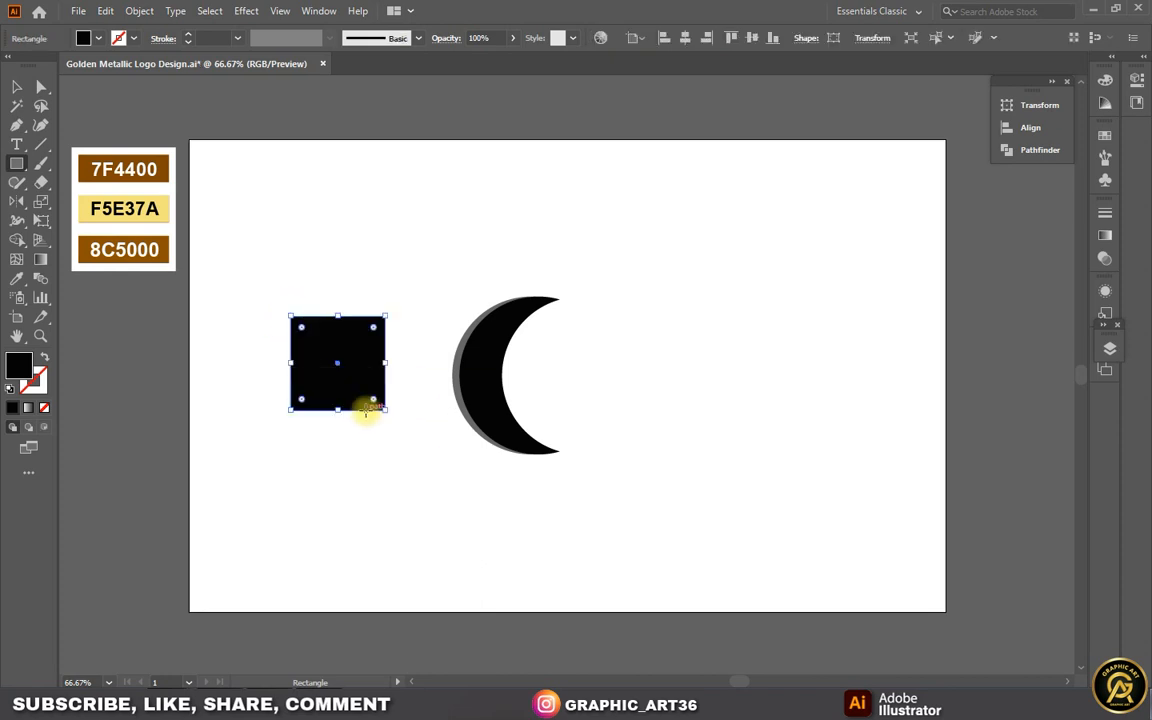
click(17, 86)
drag(321, 362, 623, 375)
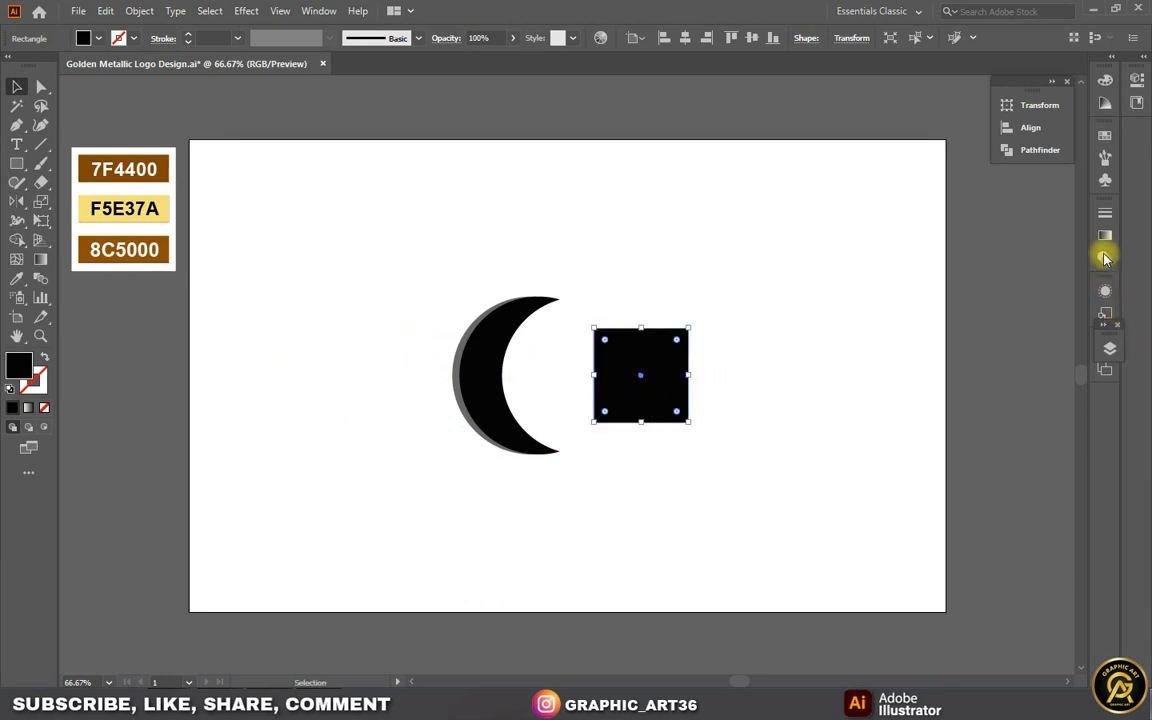
Apply a linear gradient to the square and add a middle color stop at the 50% location
click(1105, 235)
click(1040, 330)
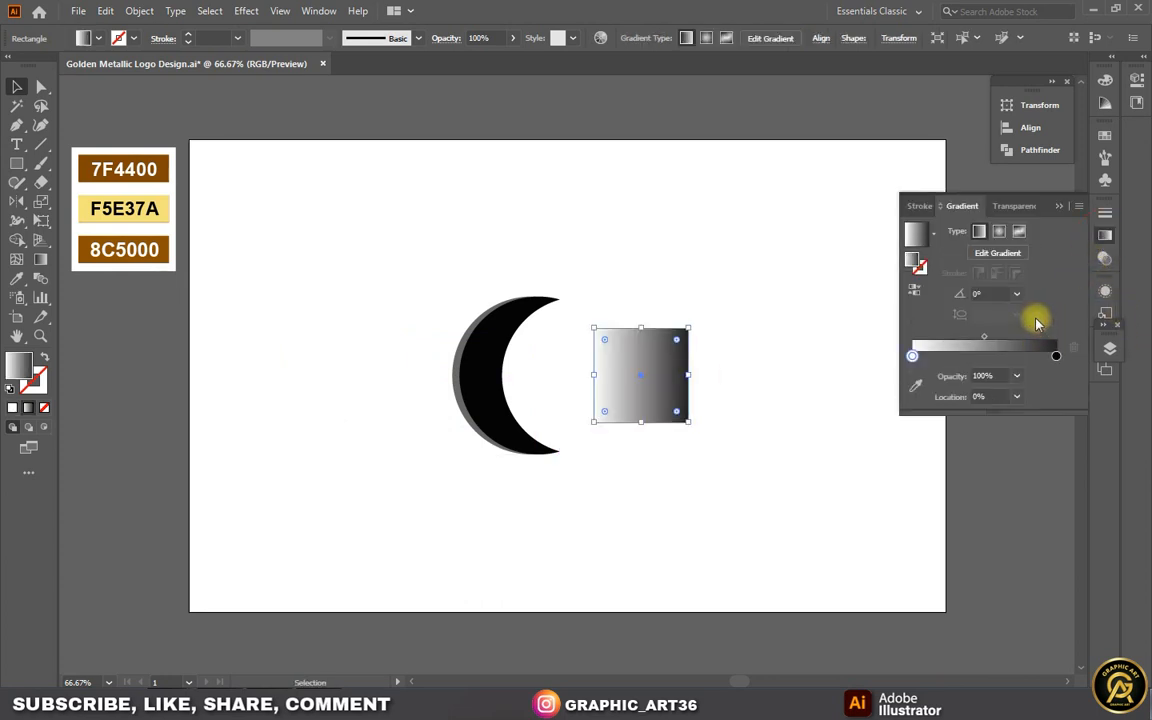
drag(913, 356, 993, 358)
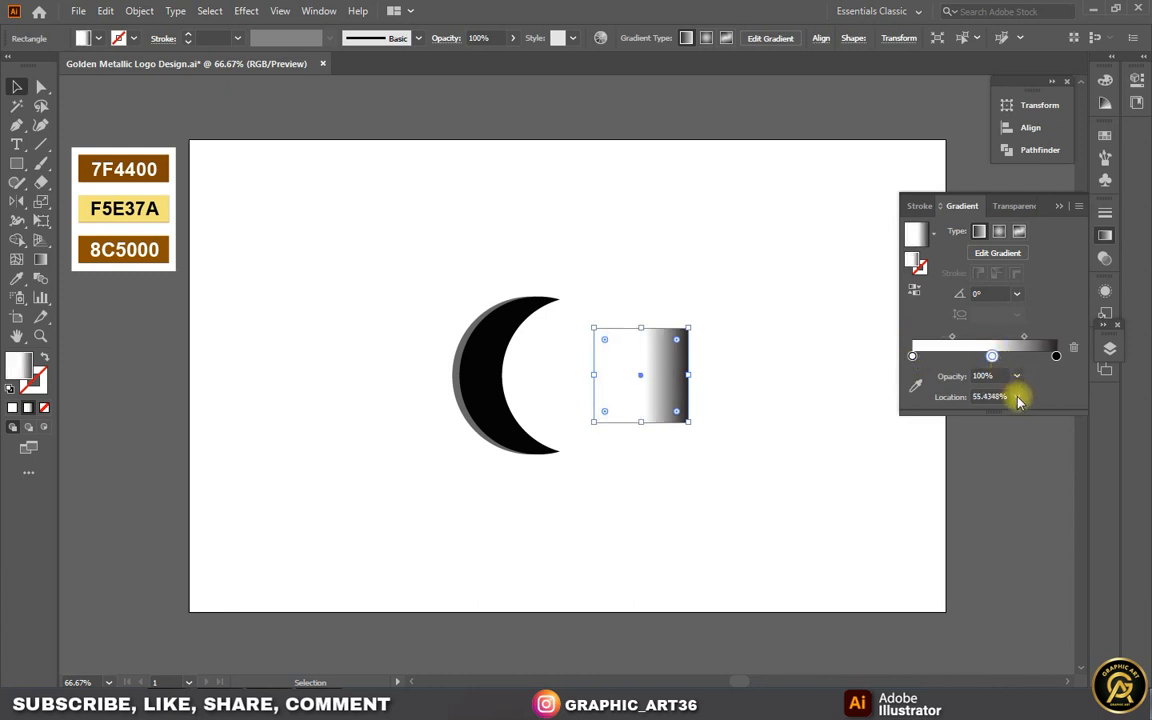
click(1017, 396)
click(1036, 503)
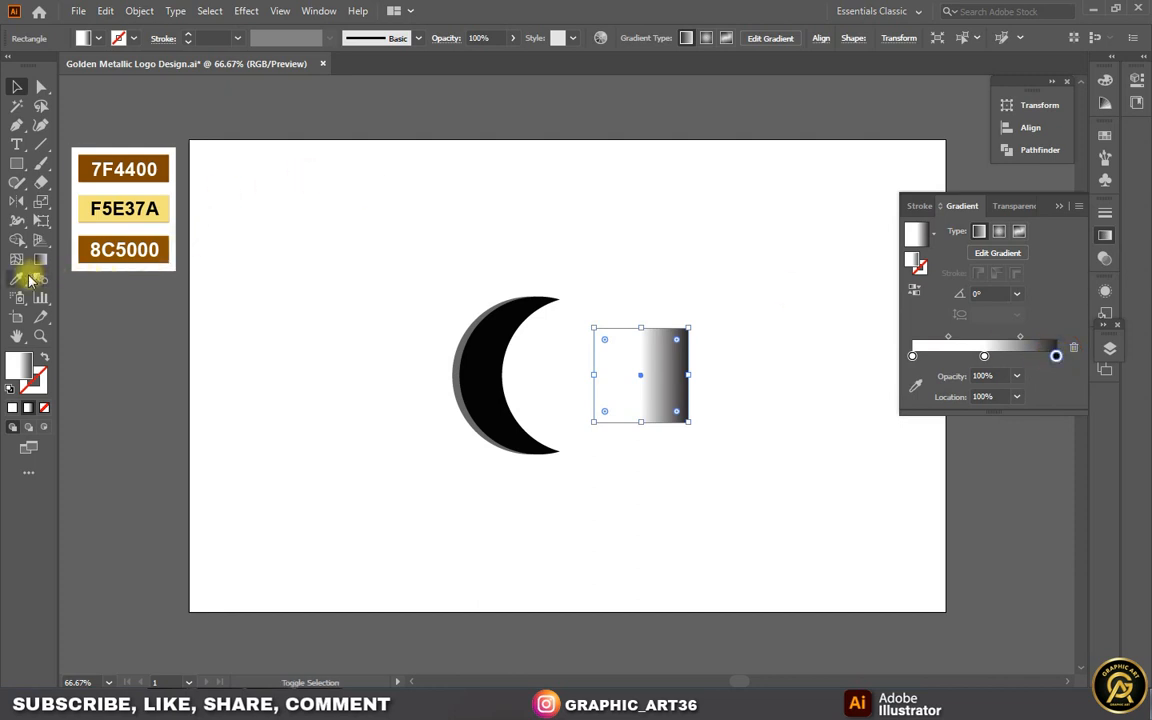
Color the square's gradient stops from the palette samples: 8C5000 at the start, F5E37A in the middle and 7F4400 at the end
click(20, 278)
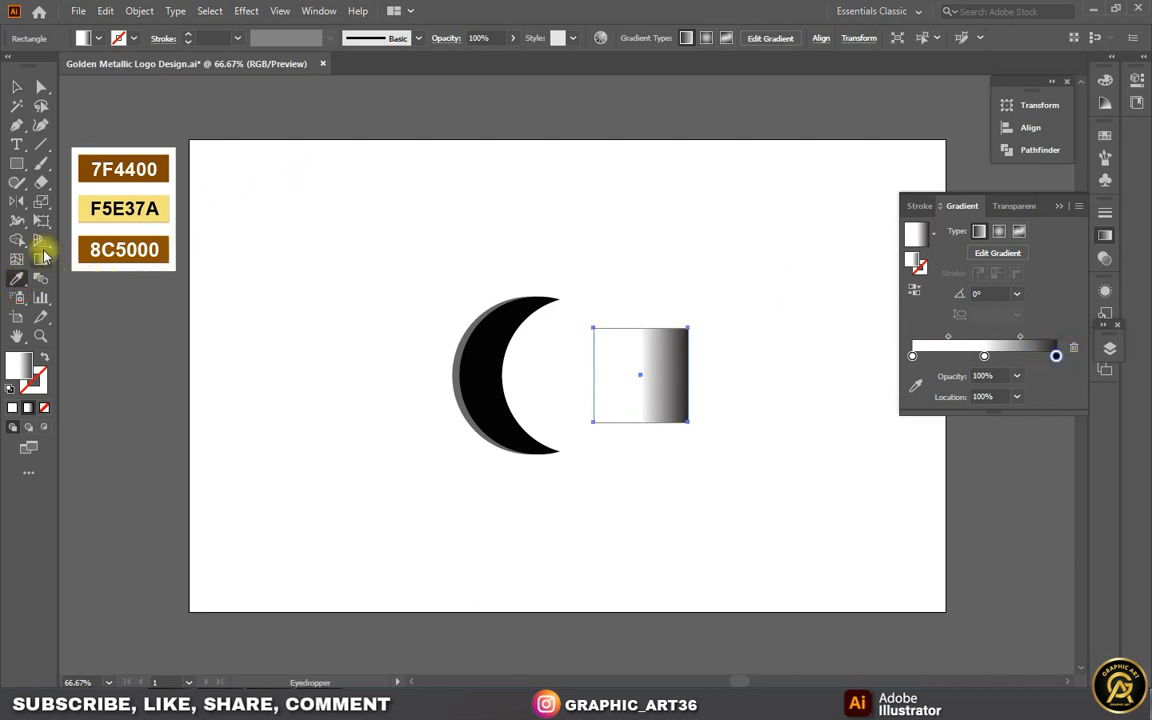
click(163, 158)
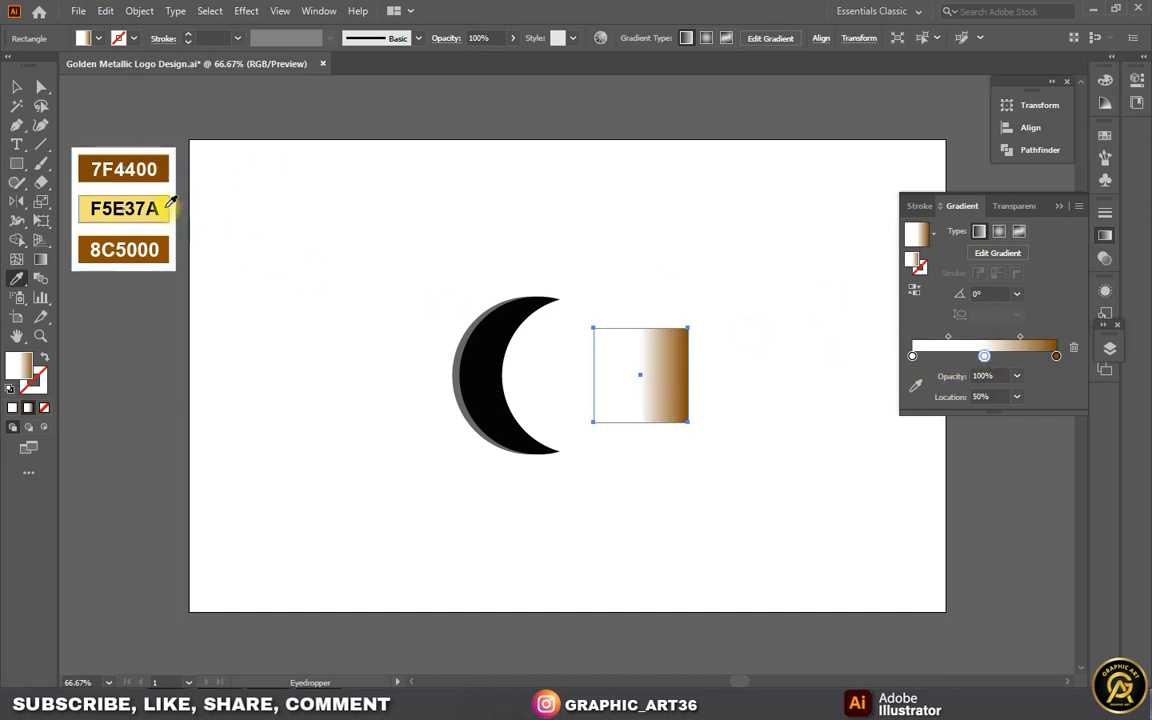
click(166, 203)
click(912, 356)
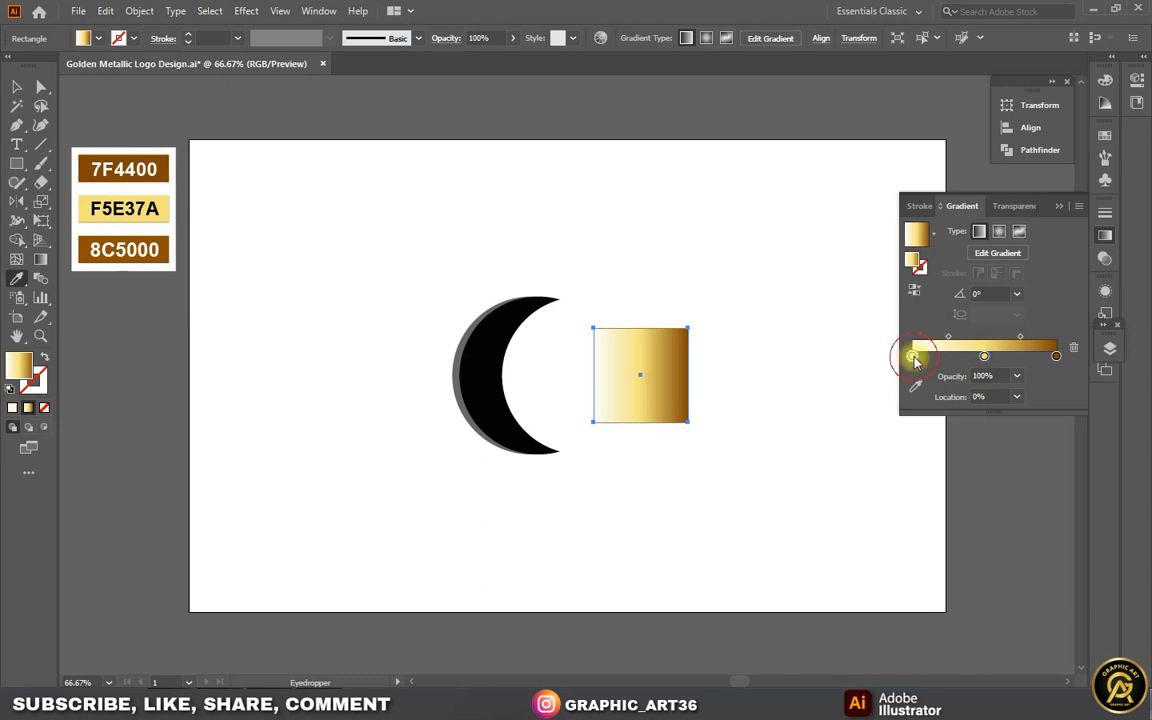
click(168, 240)
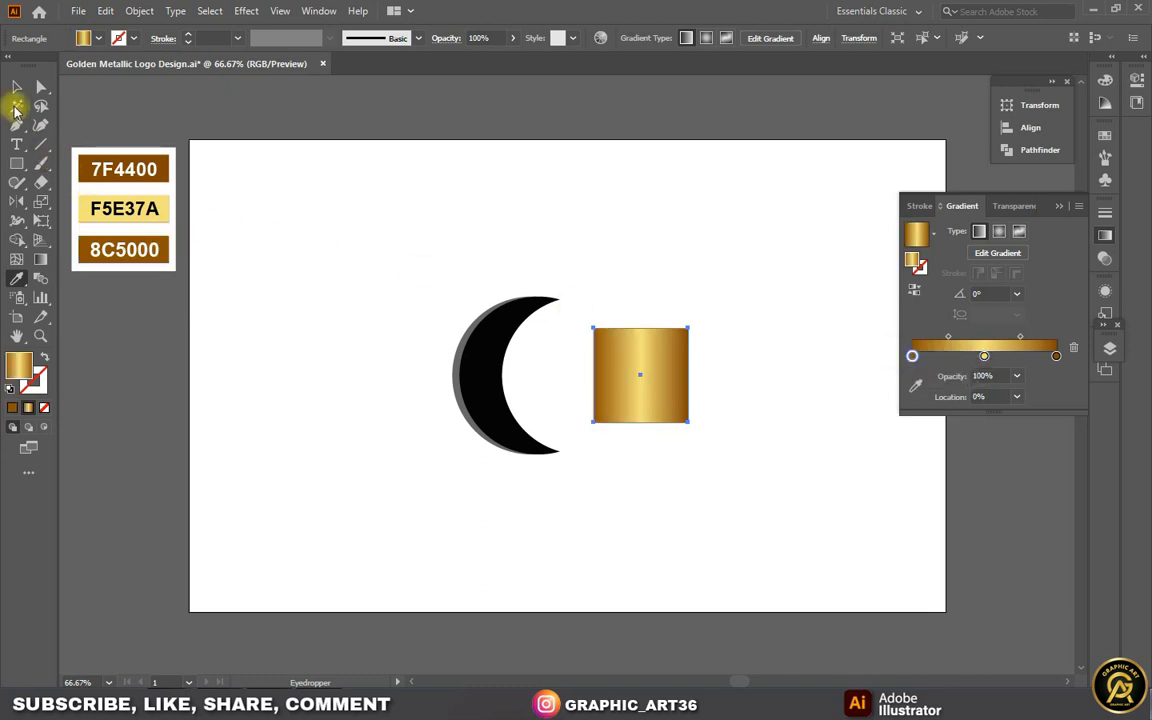
Move the gold gradient square off the artboard to just below the color palette samples
click(15, 90)
drag(632, 365, 114, 320)
click(124, 408)
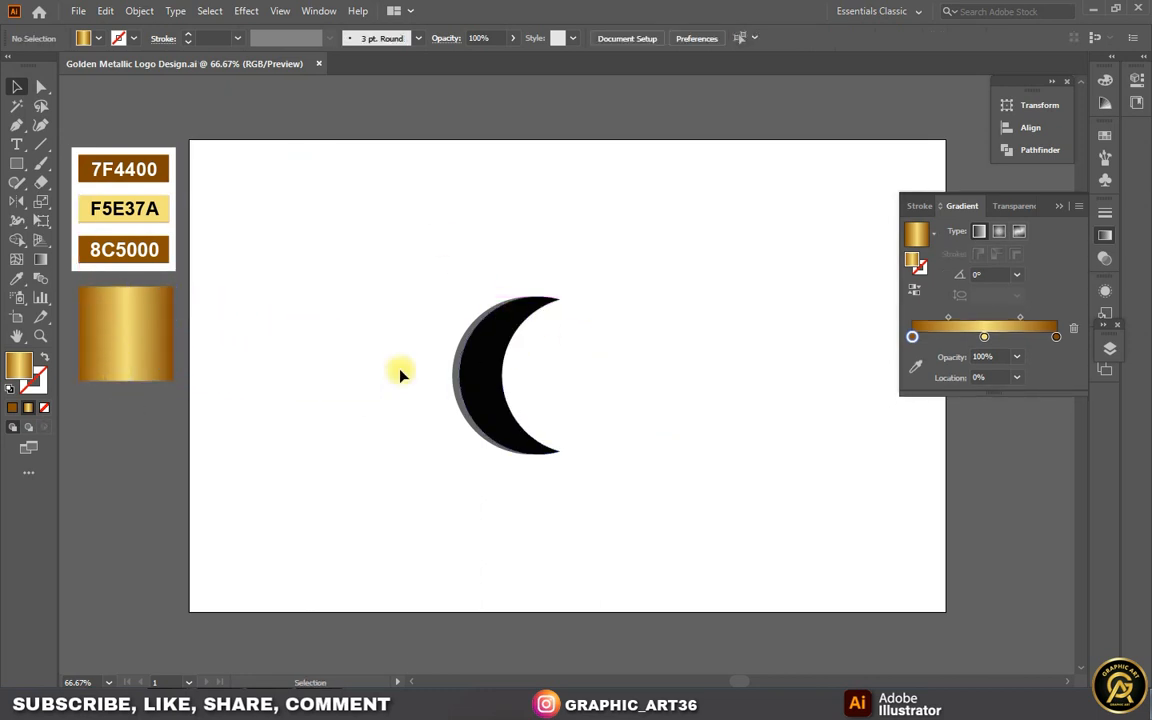
Apply the square's gold gradient to the large crescent and redirect it almost vertically, from bottom to top at about 82°
click(470, 336)
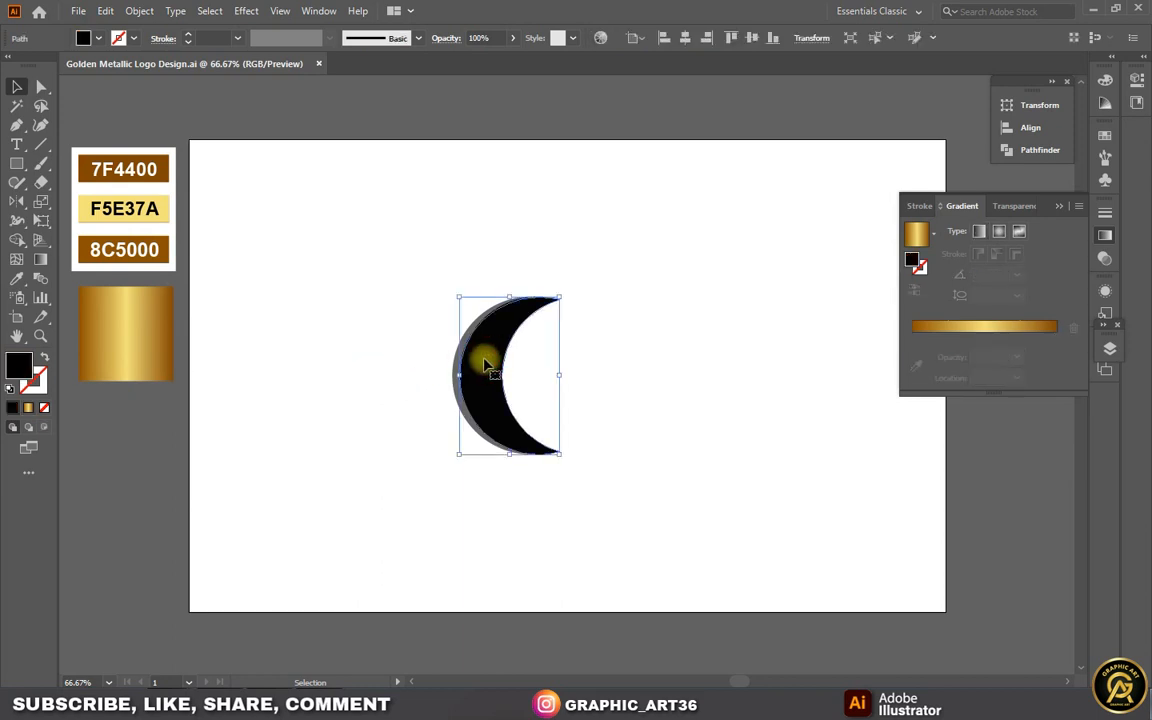
click(16, 279)
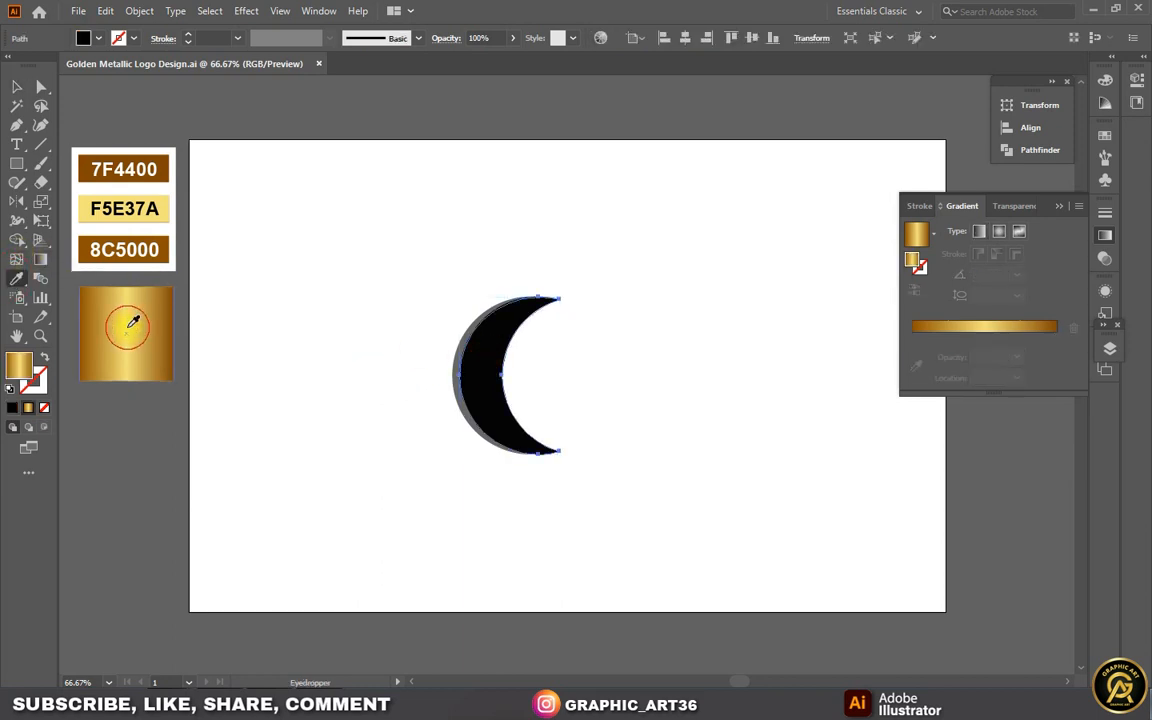
click(114, 303)
click(40, 259)
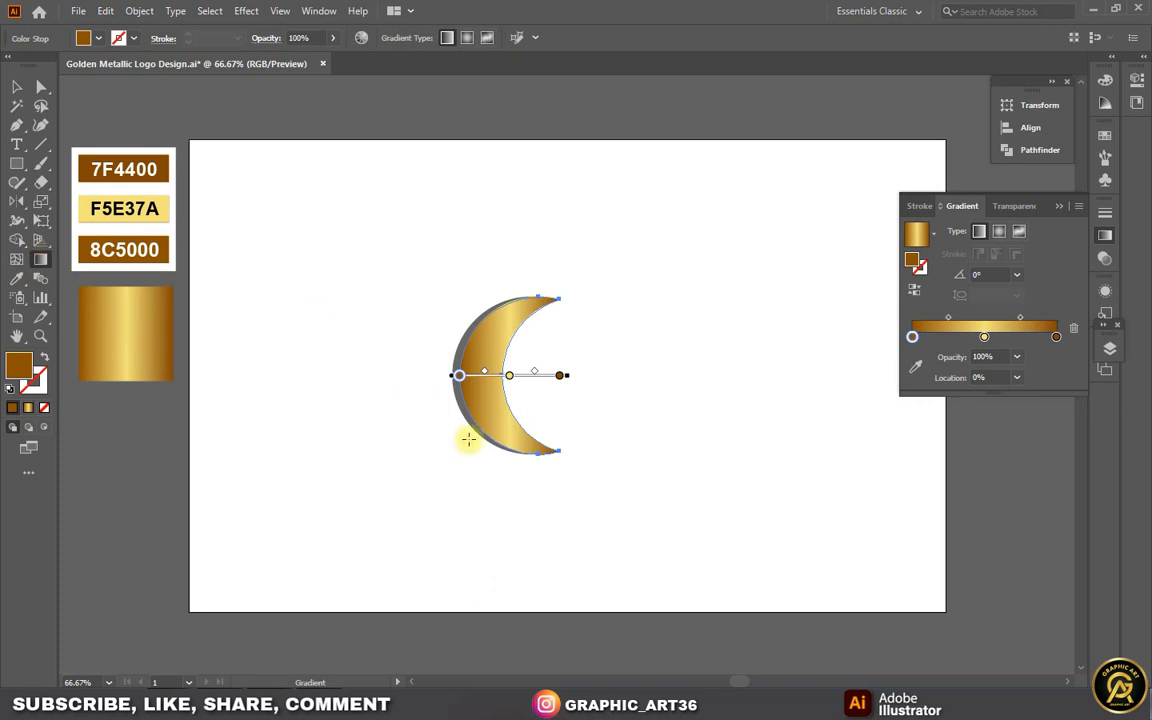
mouse_move(492, 467)
mouse_down()
mouse_move(530, 277)
mouse_move(522, 265)
mouse_up()
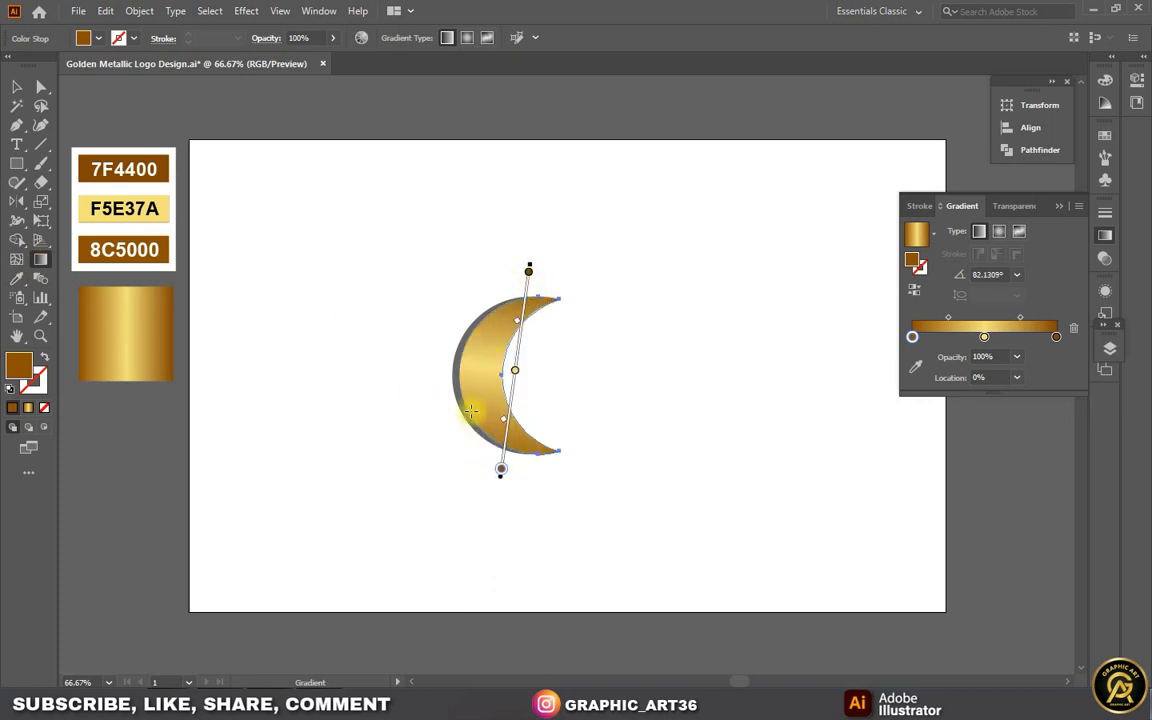
mouse_move(483, 488)
mouse_down()
mouse_move(535, 312)
mouse_move(518, 256)
mouse_up()
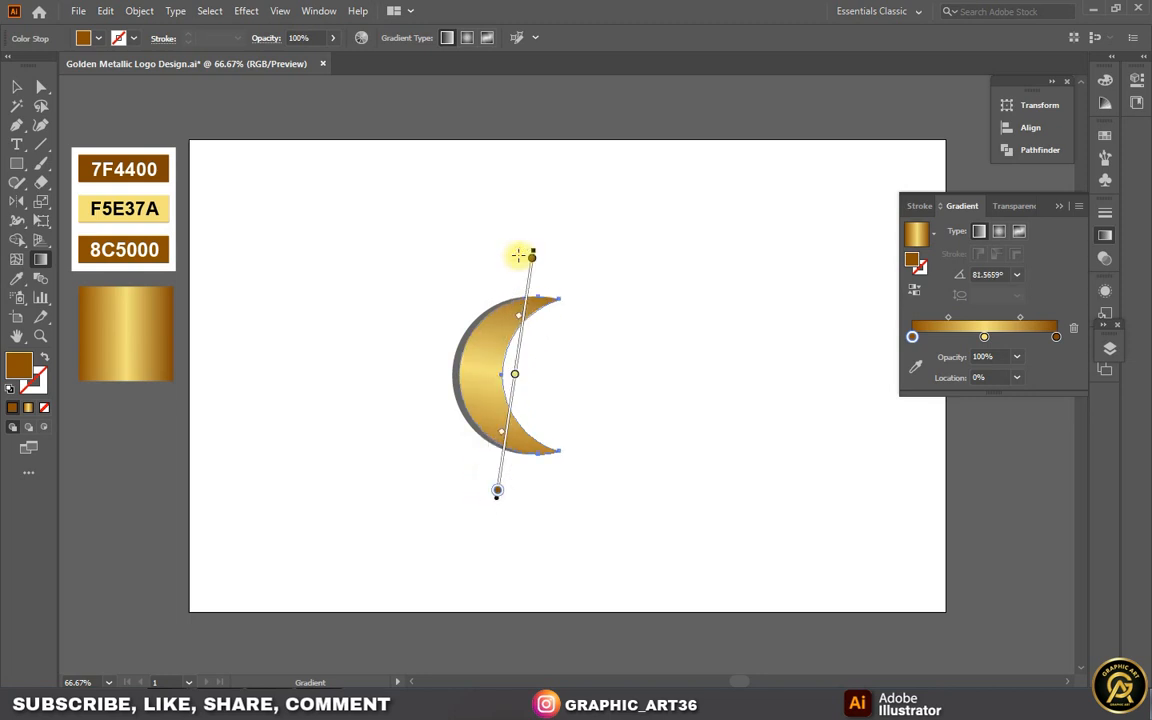
Shift the large crescent's yellow gradient stop to about 46%, move the upper midpoint closer to it, and save the file
click(514, 377)
drag(509, 392, 512, 388)
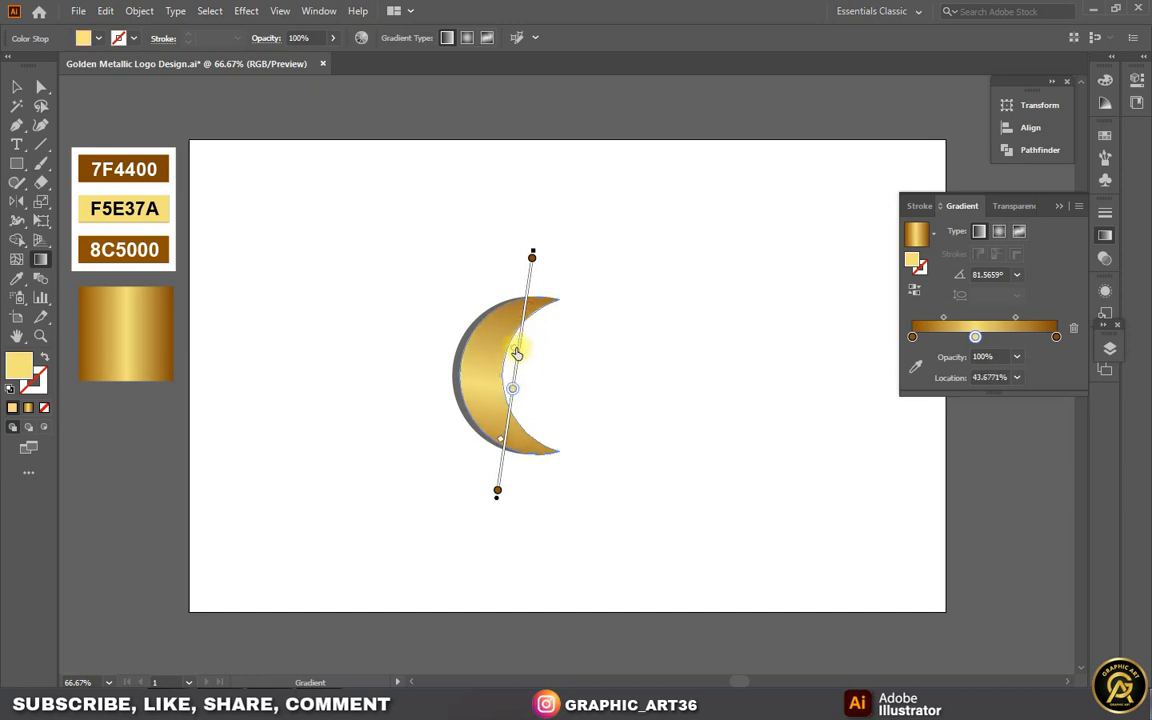
drag(522, 324, 516, 349)
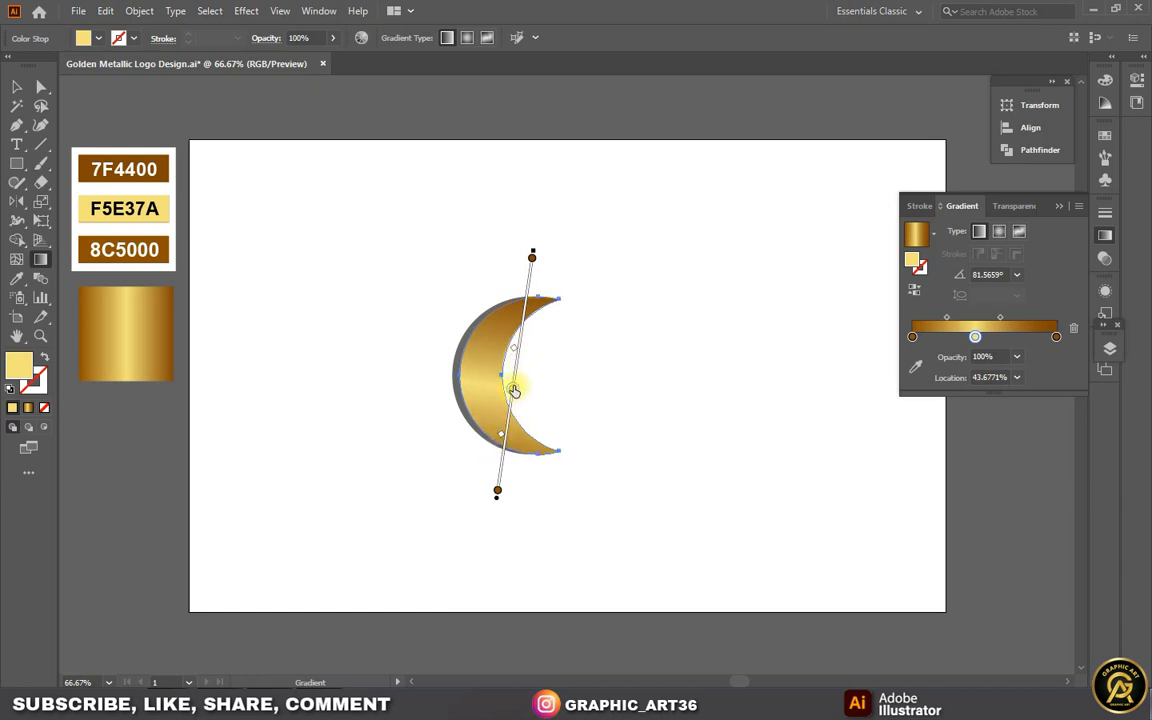
drag(513, 390, 514, 388)
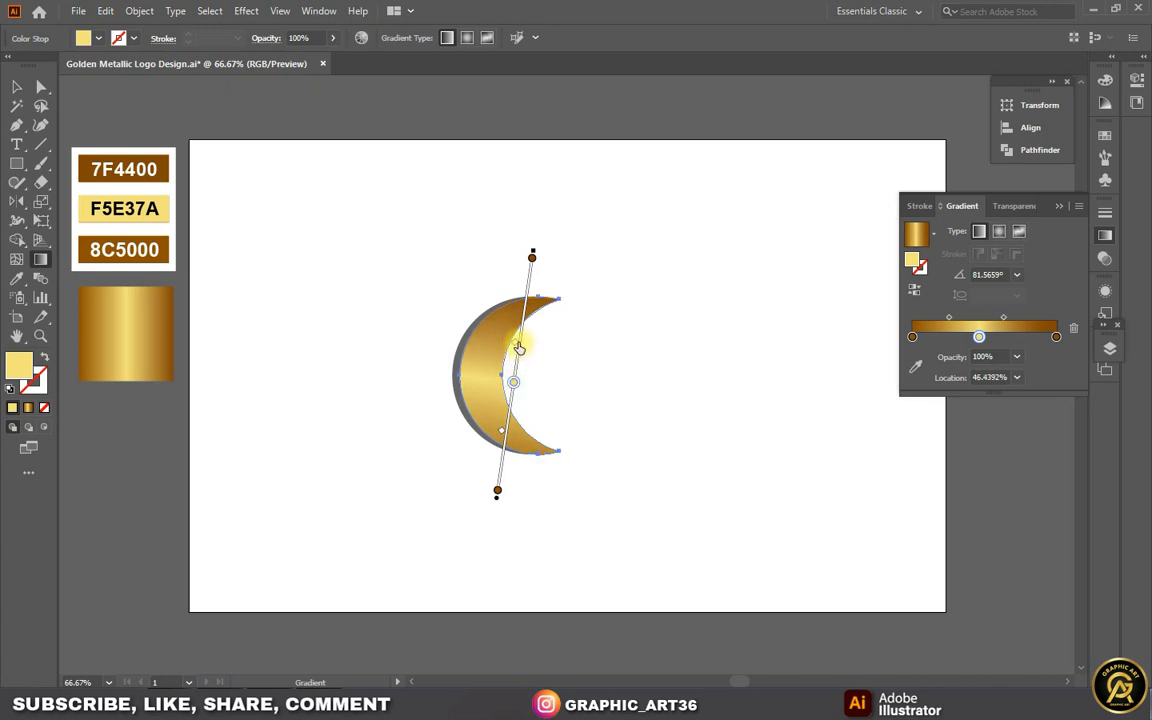
click(18, 87)
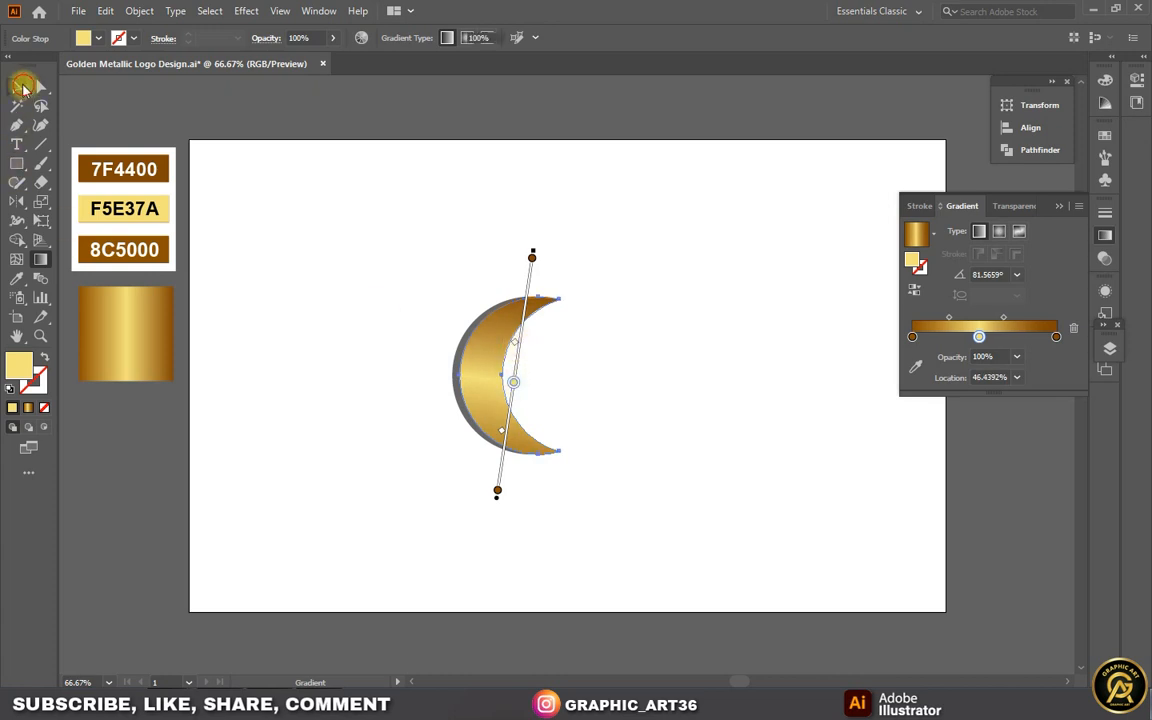
click(368, 370)
key(ctrl+s)
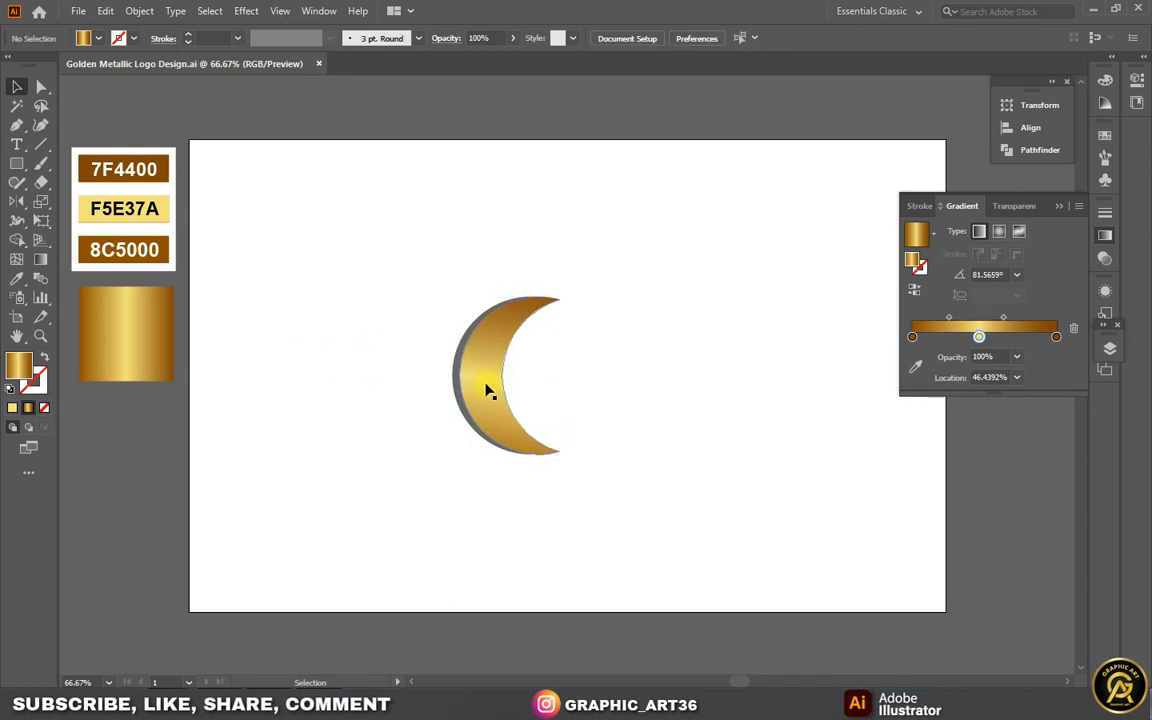
Apply the square's gold gradient to the thin outer crescent and redirect it almost vertically, from bottom to top at about 83°
click(455, 397)
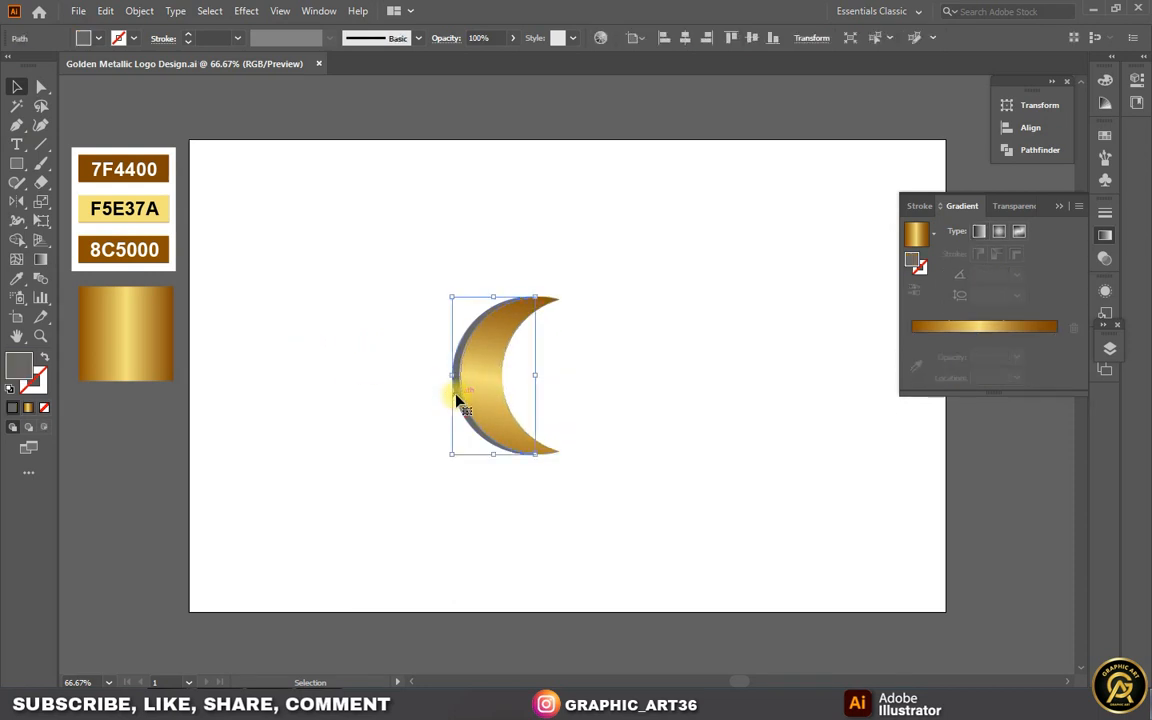
click(17, 278)
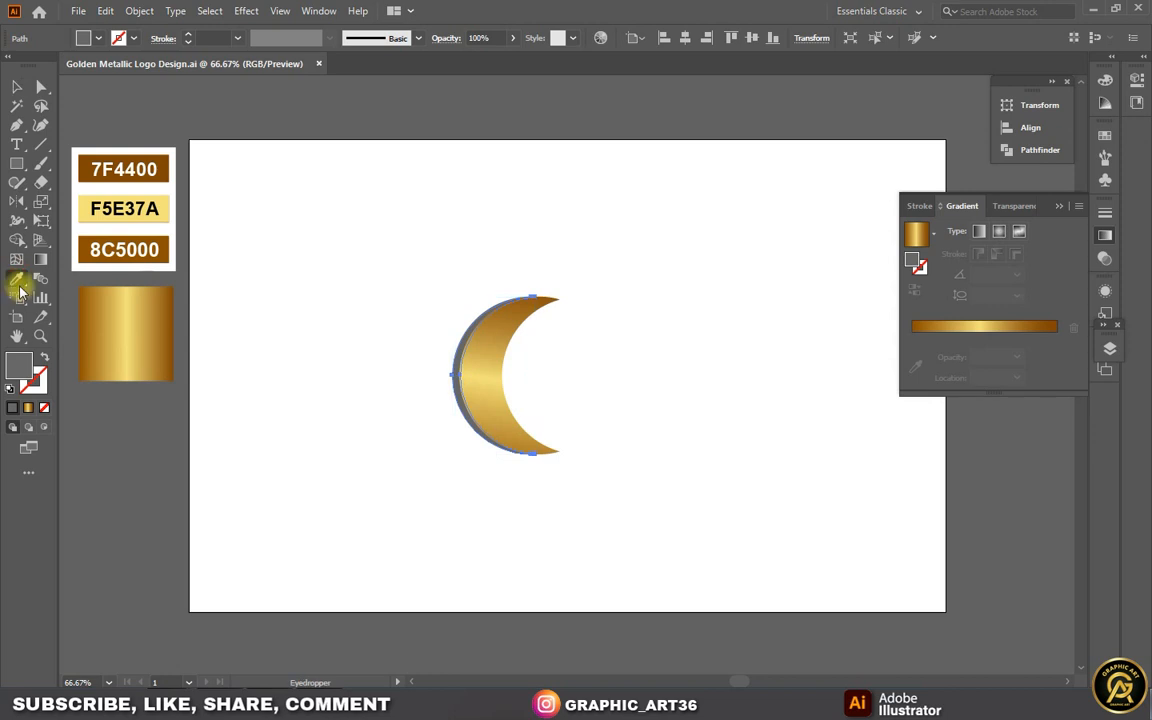
click(130, 321)
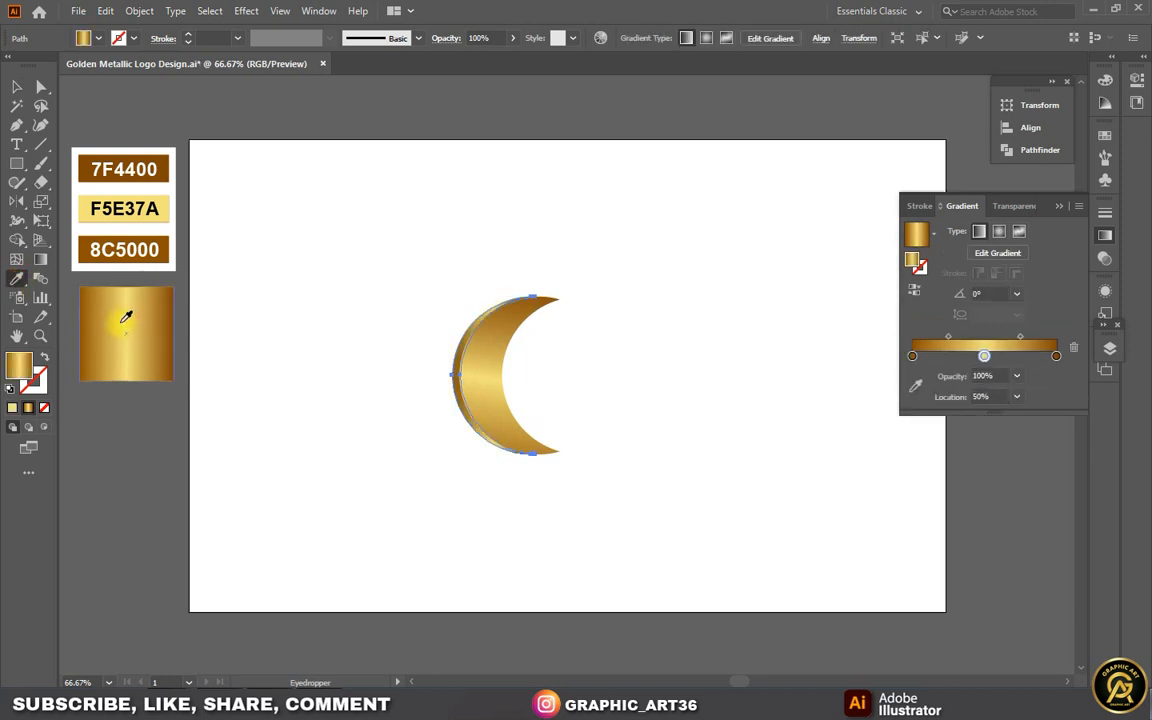
click(40, 258)
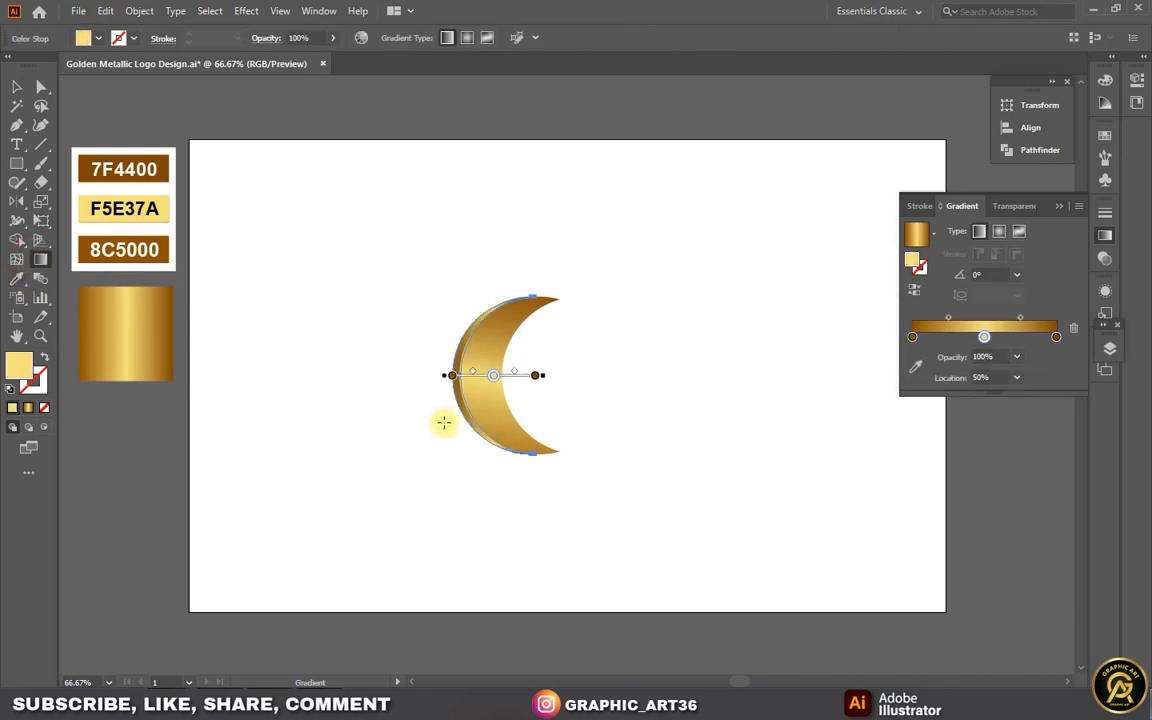
drag(481, 464, 507, 274)
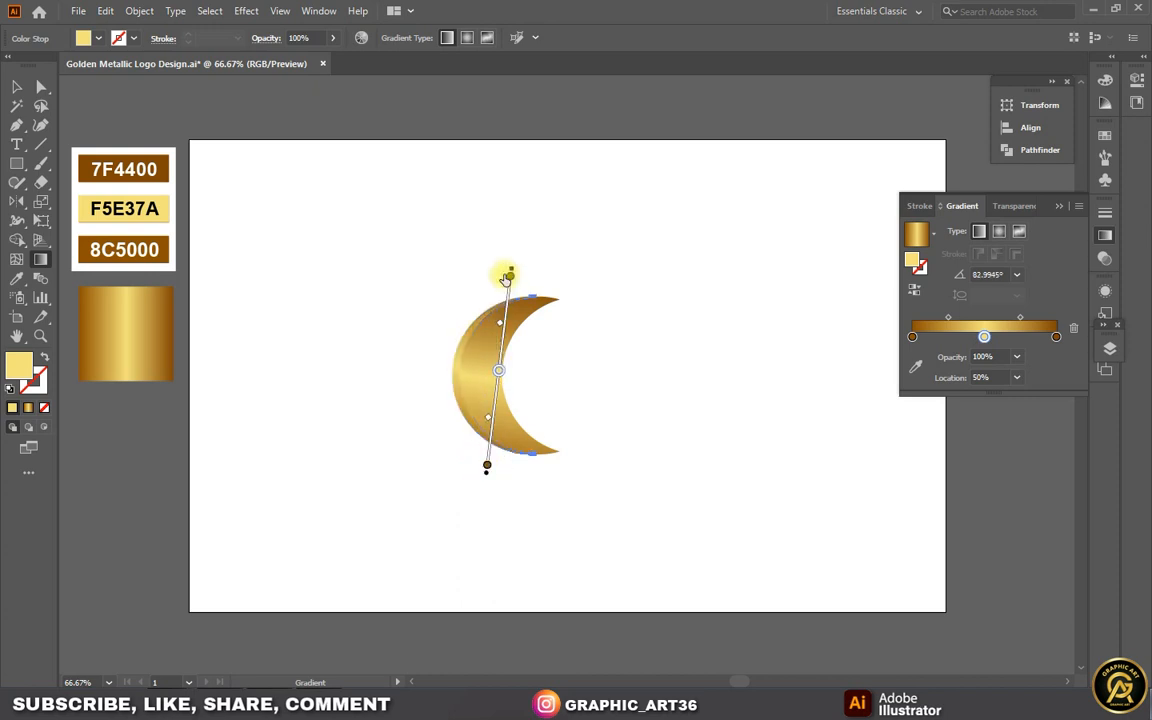
Shift the thin outer crescent's yellow gradient stop upward to about 59% and deselect the crescent
drag(498, 373, 498, 360)
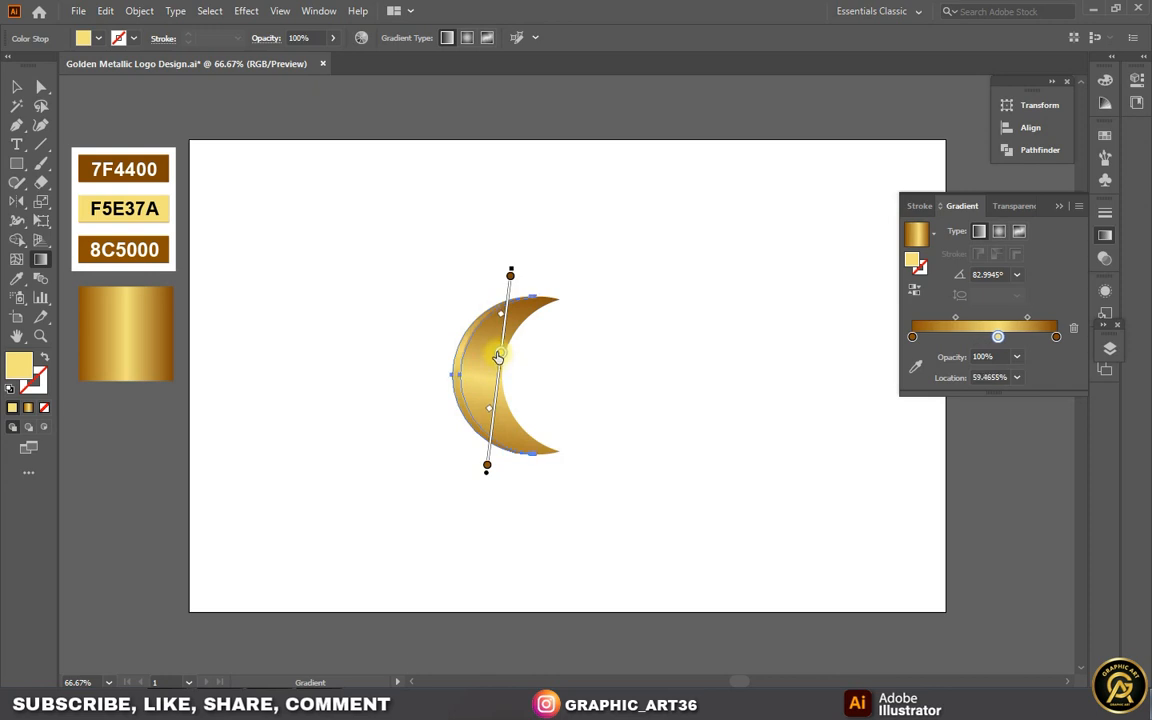
click(16, 86)
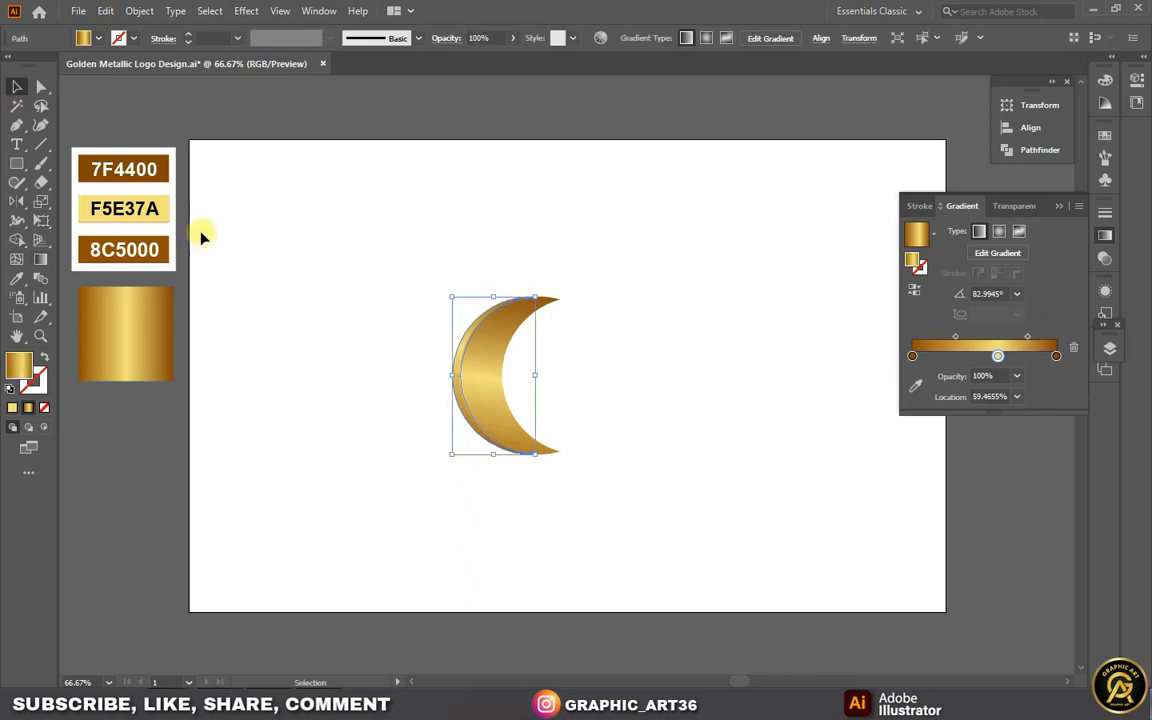
click(391, 374)
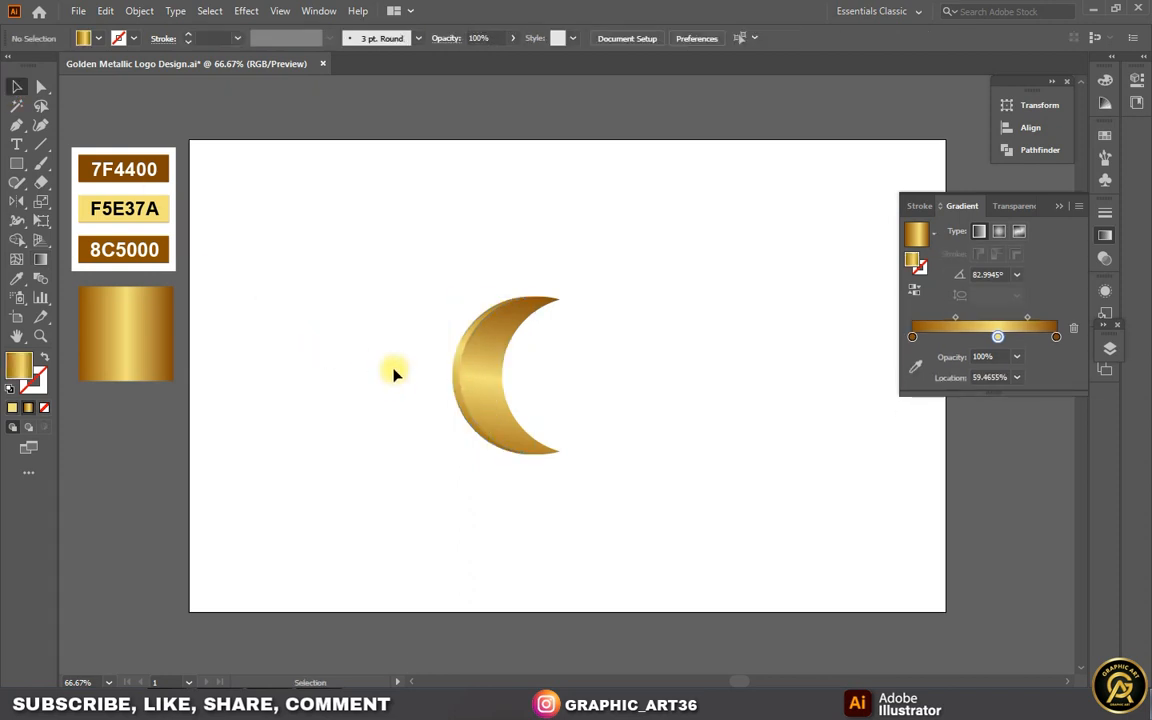
Set the thin crescent's first gradient midpoint to 80% and lower its yellow stop location to about 55.5%
click(458, 401)
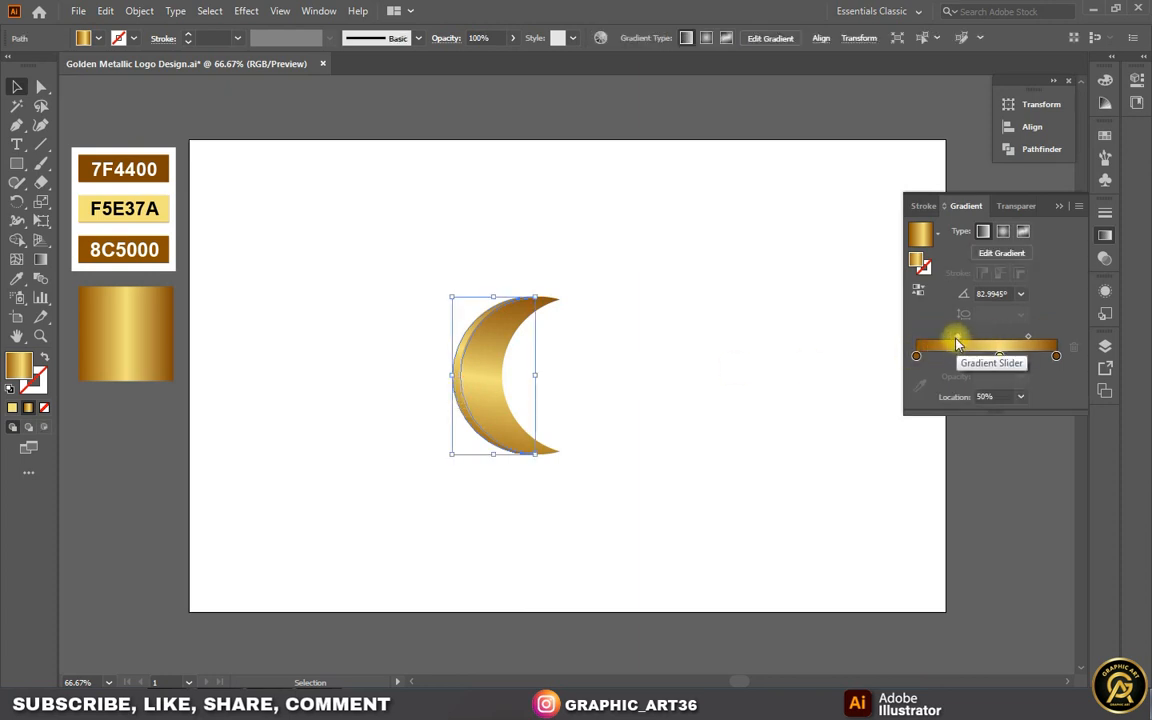
click(1020, 397)
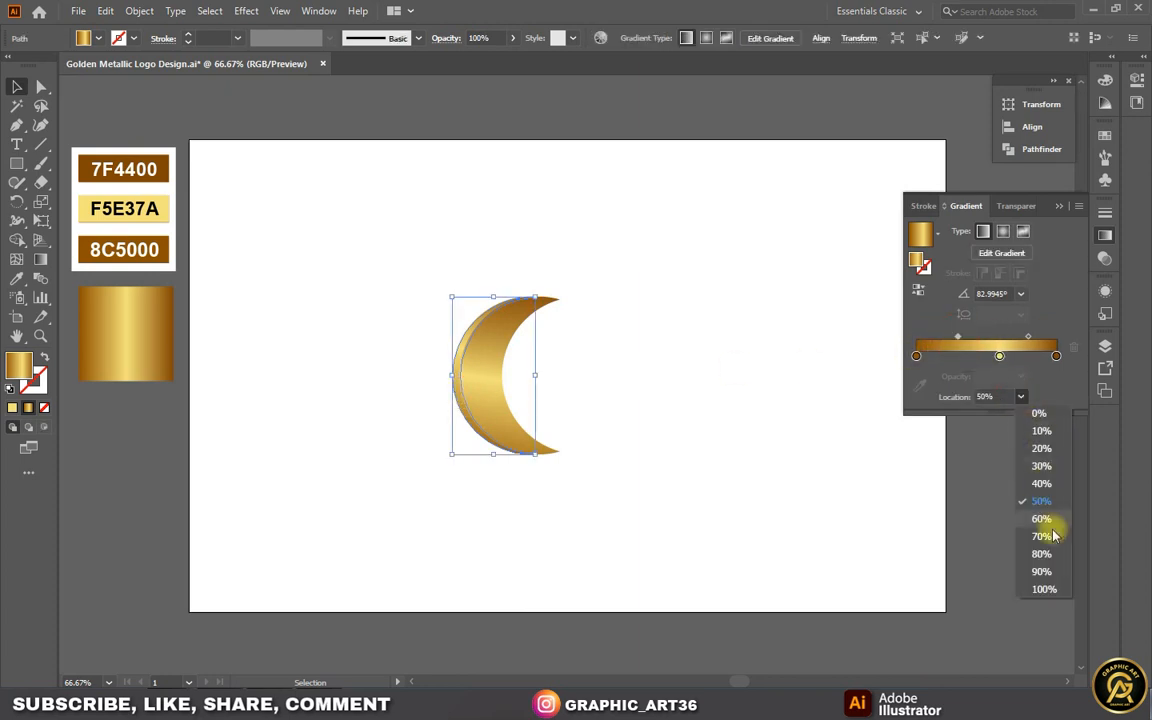
click(1044, 548)
click(999, 357)
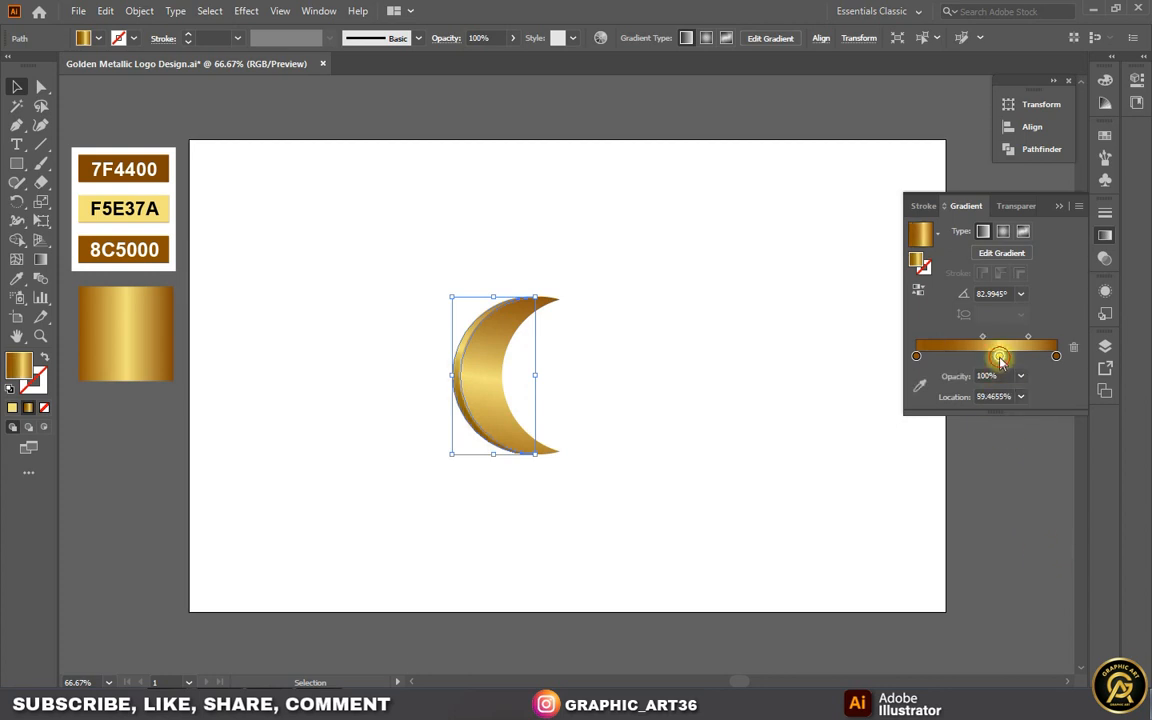
click(985, 397)
click(862, 419)
Lower the large crescent's yellow gradient stop location to about 45.4%
click(488, 384)
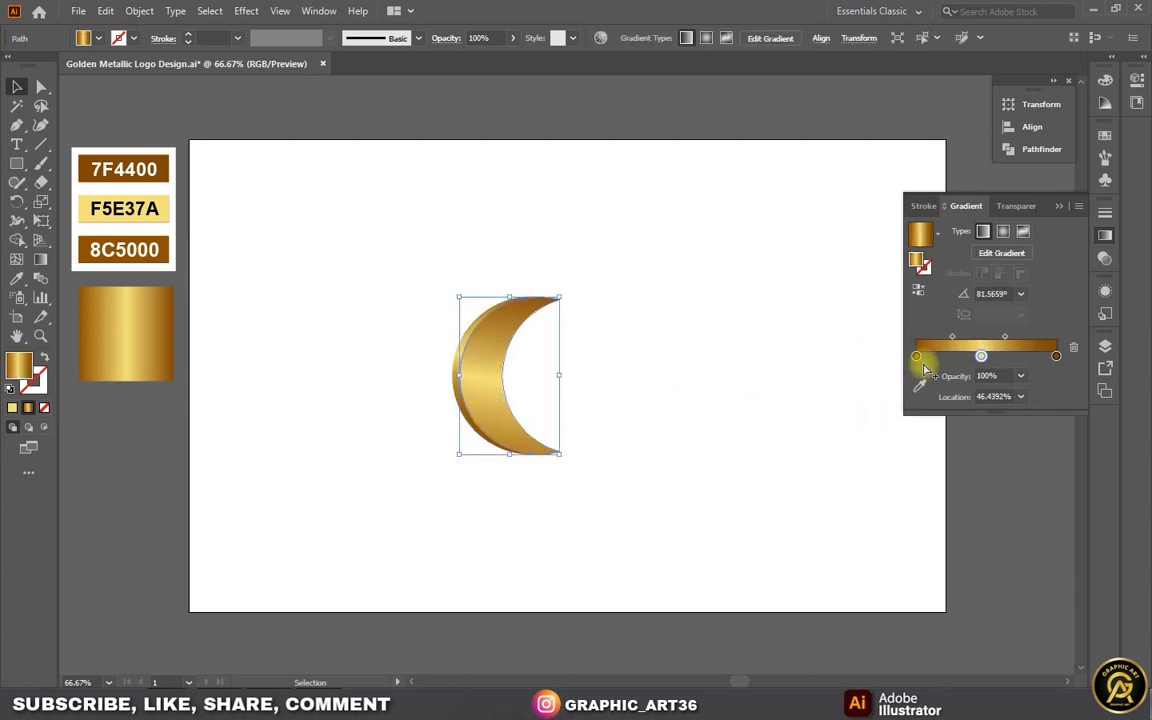
click(985, 397)
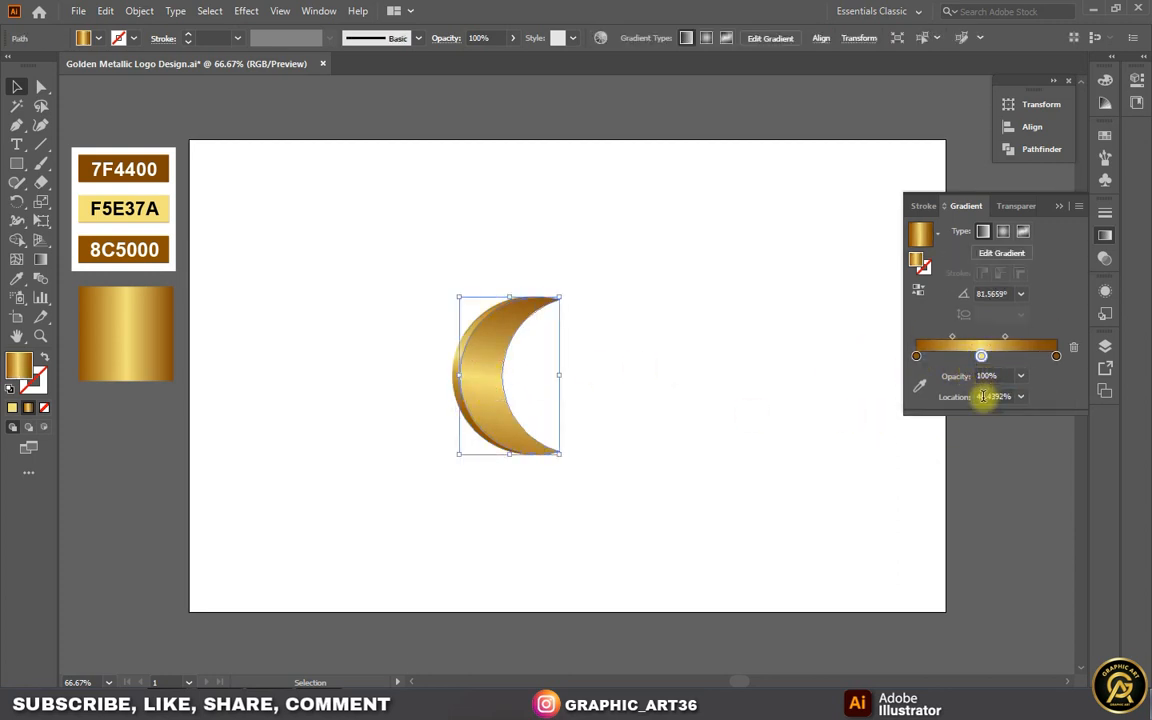
key(Down)
click(684, 368)
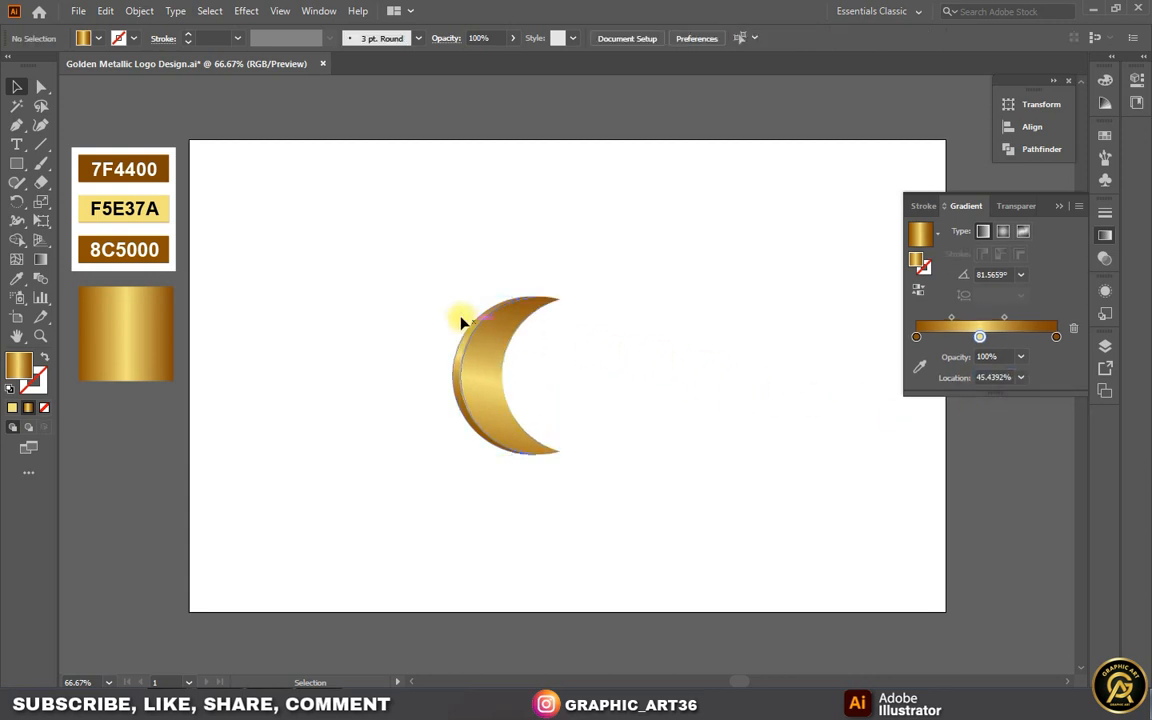
Group the large crescent with the thin outer crescent
drag(436, 320, 489, 362)
right_click(488, 360)
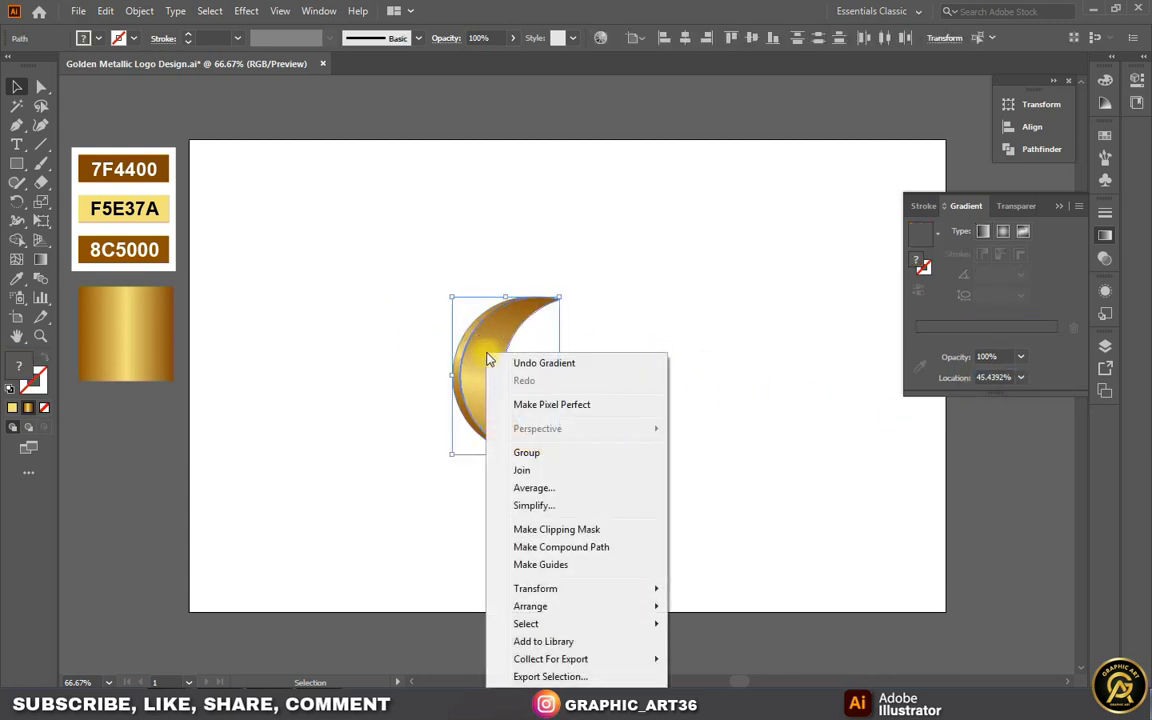
click(495, 452)
click(598, 370)
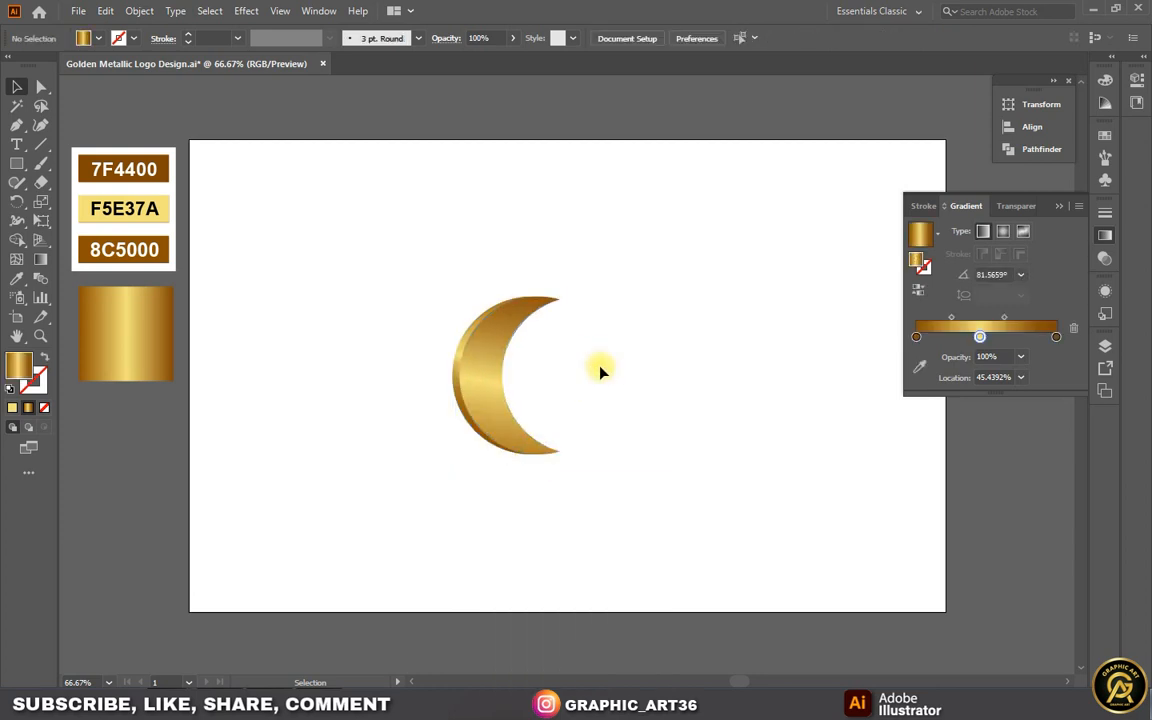
Duplicate the crescent group up and to the left, rotate the copy clockwise and set it against the original's upper outer edge
drag(392, 267, 442, 285)
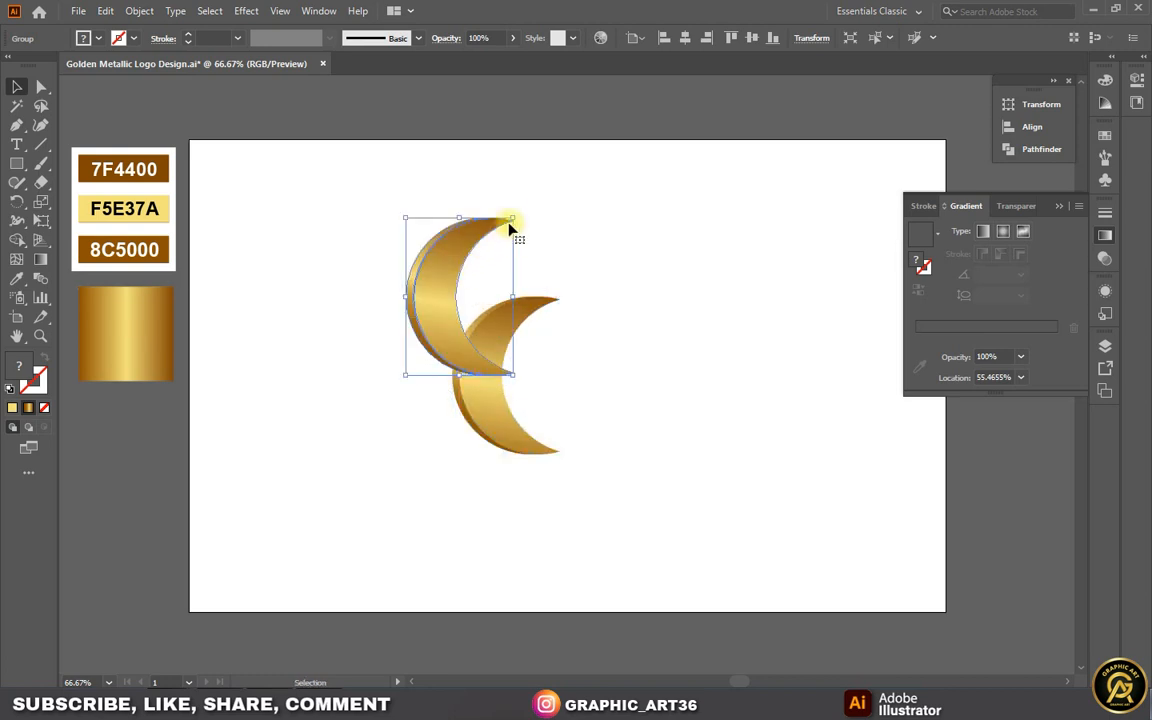
drag(521, 209, 580, 302)
drag(464, 273, 492, 287)
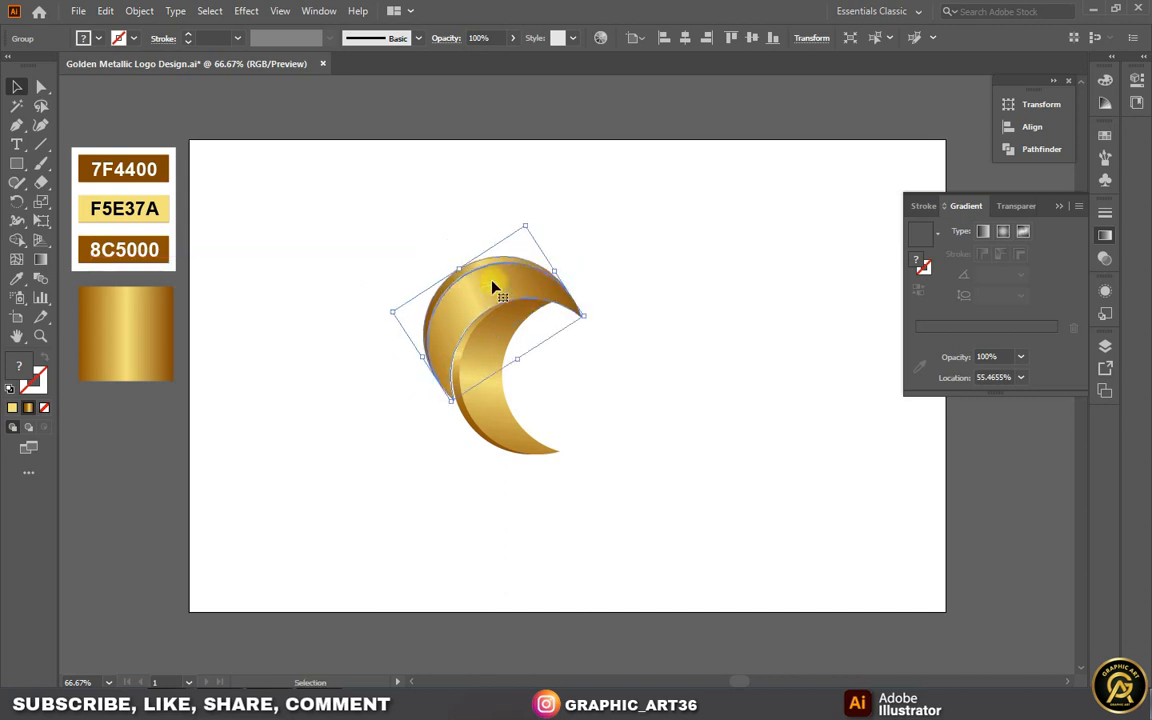
Nudge the second crescent group in small increments until its inner curve fits snugly along the first crescent's outer edge
key(Right)
key(Right)
key(Right)
key(Down)
key(Down)
key(Down)
key(Down)
key(Down)
key(Down)
key(Down)
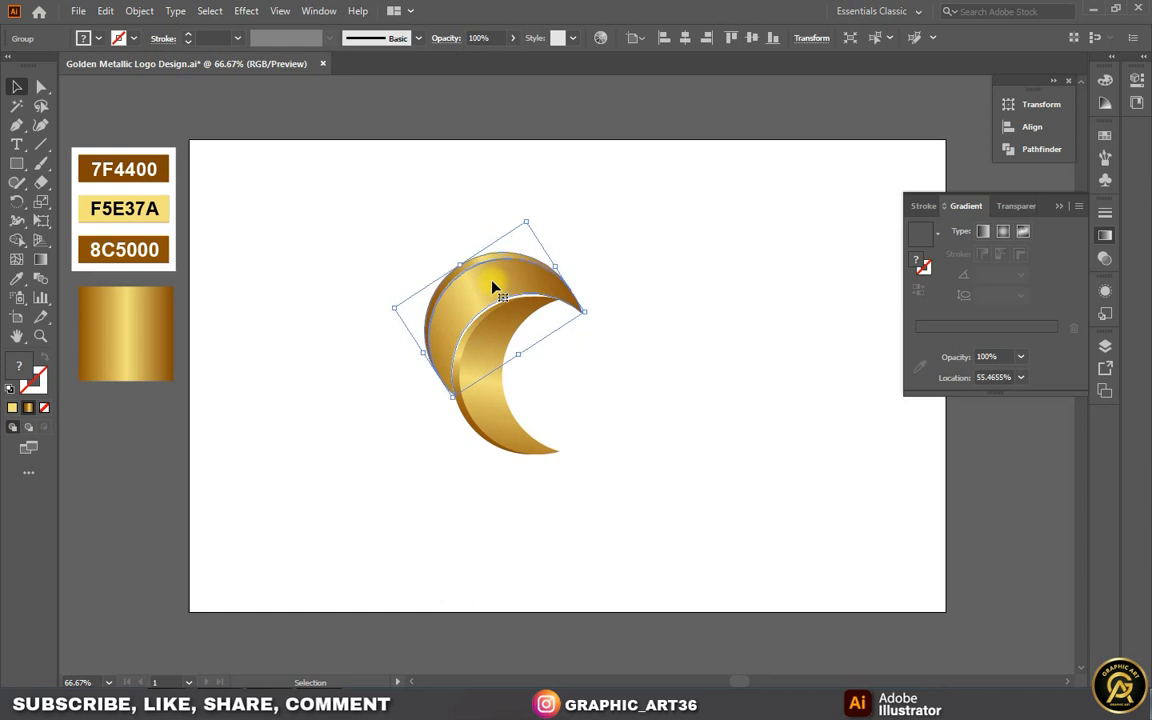
key(Right)
key(Right)
key(Down)
key(Down)
key(Down)
key(Down)
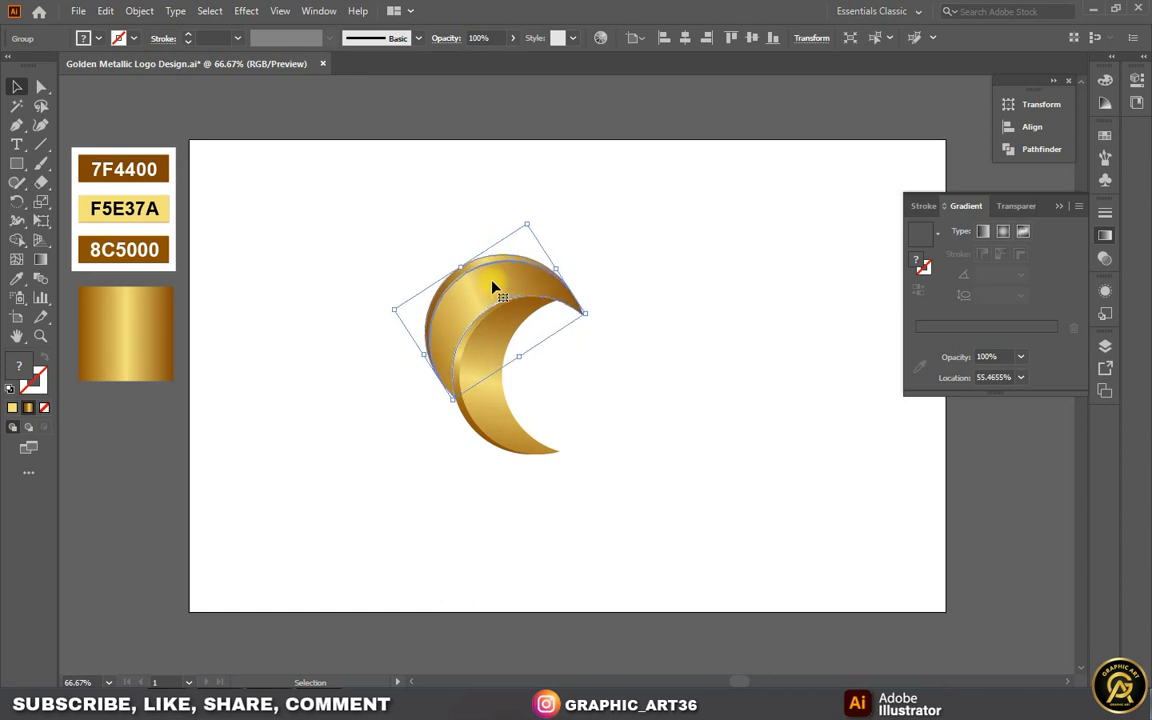
key(Right)
key(Up)
key(Down)
Duplicate the second crescent group up and to the right, and rotate this third crescent further clockwise
drag(492, 287, 537, 242)
drag(639, 273, 638, 416)
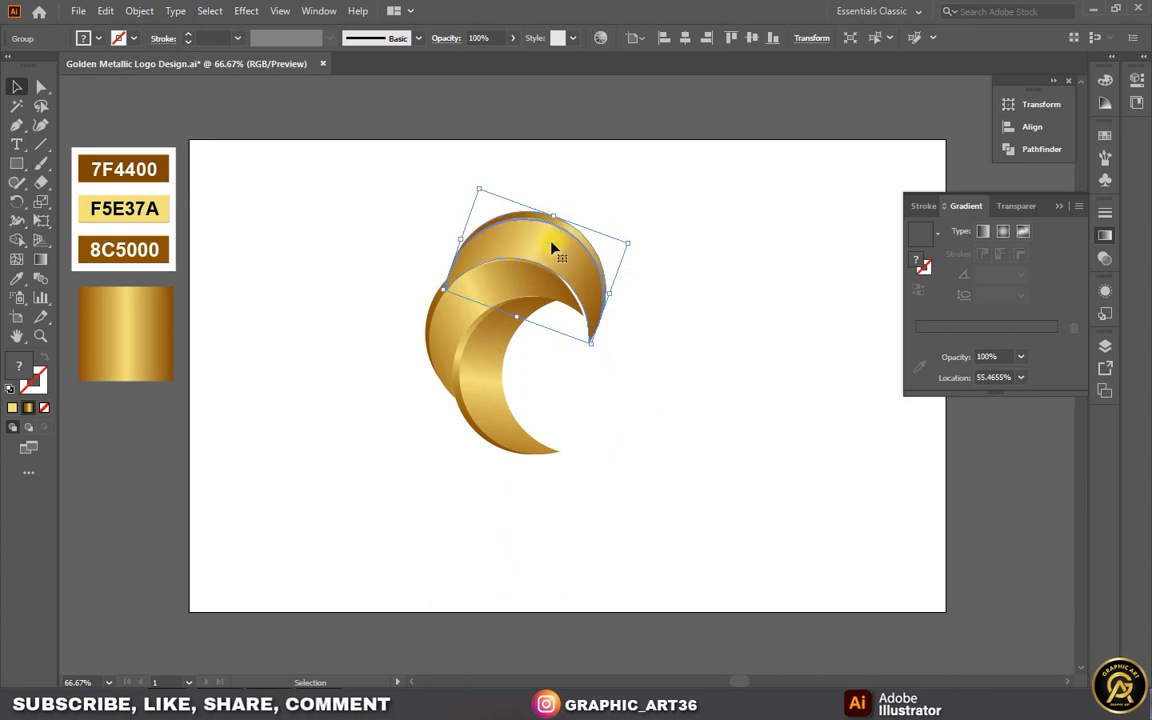
Nudge the third crescent group left and up in small increments until its inner curve follows the second crescent's outer edge
key(Left)
key(Left)
key(Left)
key(Left)
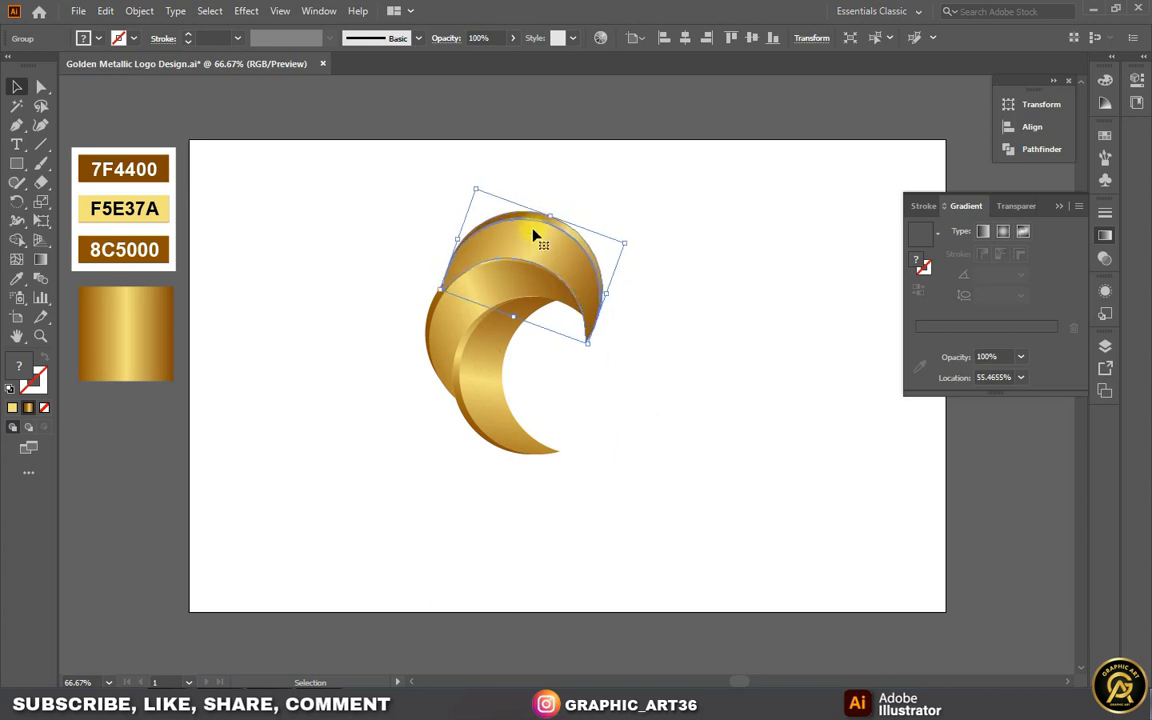
key(Up)
key(Up)
key(Up)
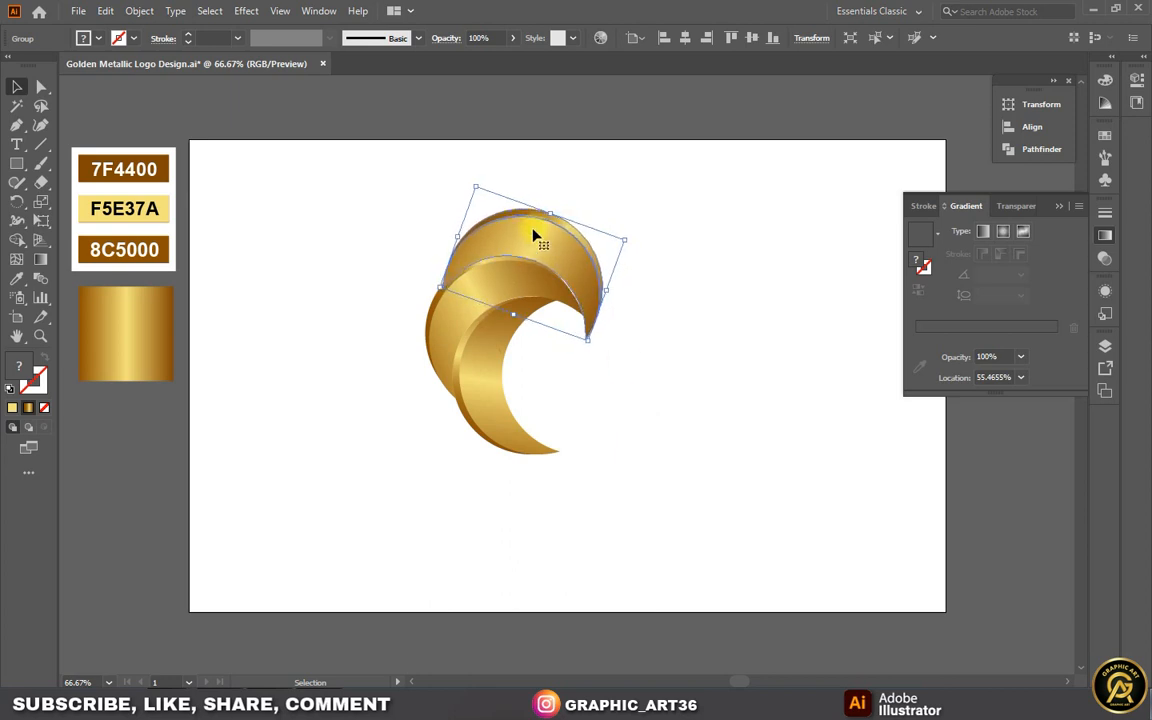
key(Left)
key(Up)
key(Up)
key(Left)
key(Left)
key(Left)
key(Left)
key(Up)
key(Down)
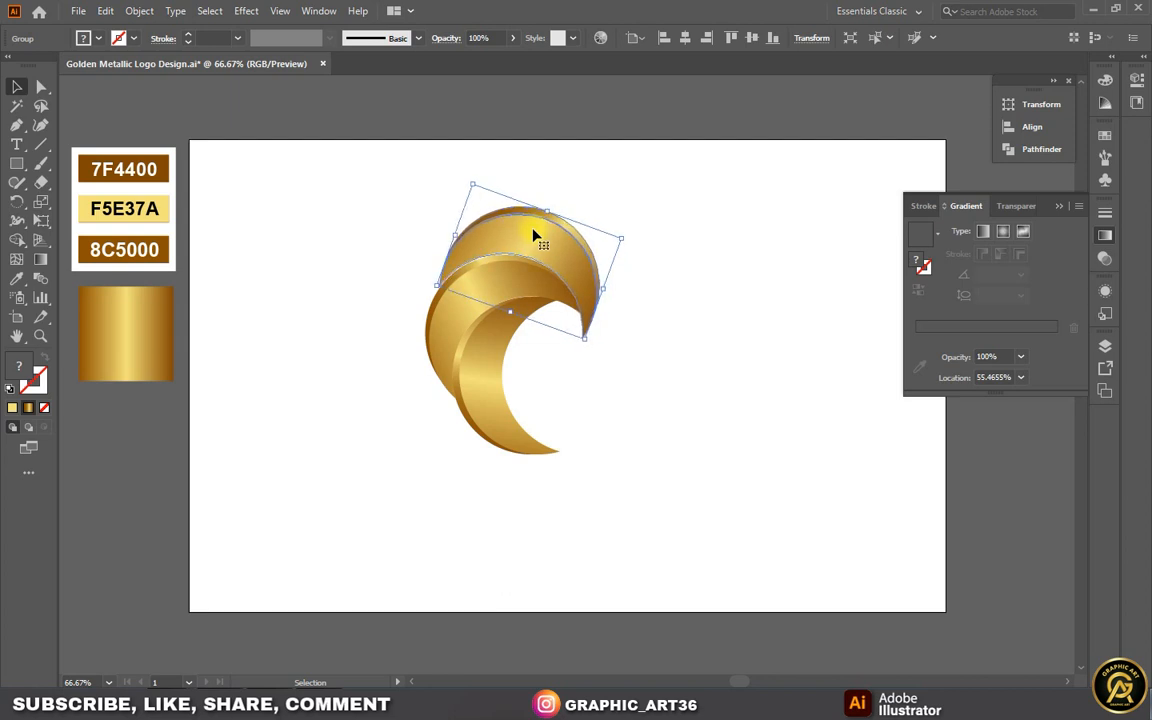
key(Down)
key(Right)
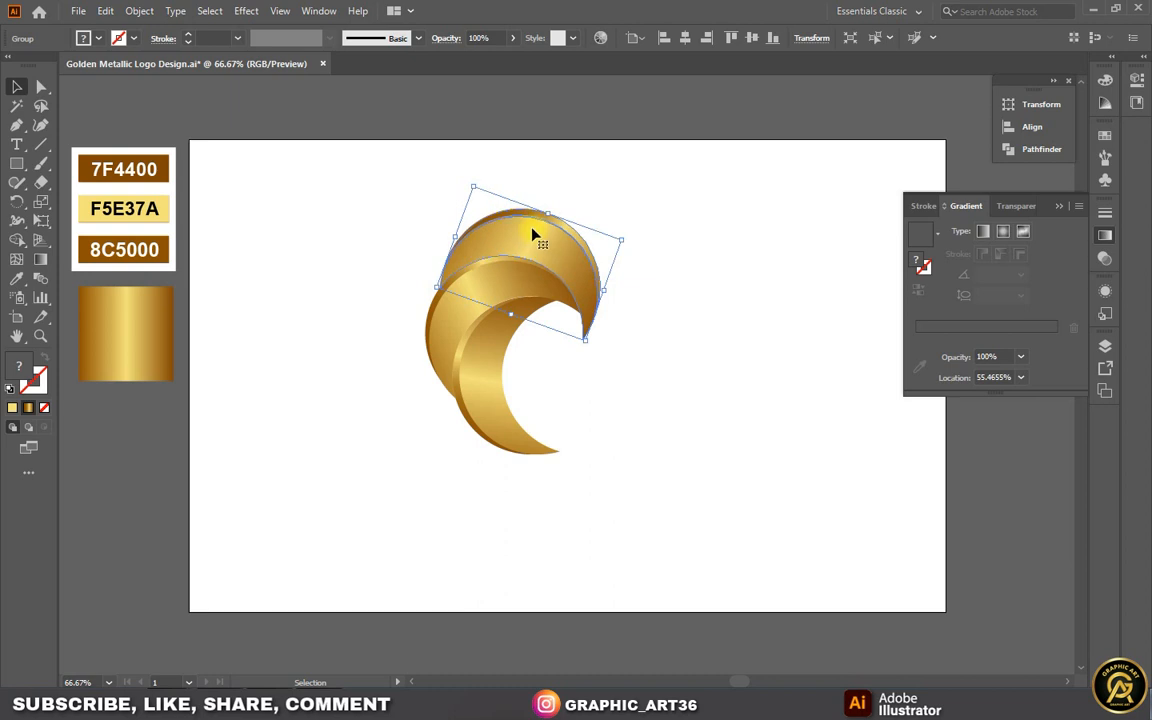
Duplicate the third crescent group to the right, rotate the copy further clockwise and set it beside the third crescent's outer edge
drag(535, 234, 605, 209)
drag(696, 212, 704, 315)
mouse_move(637, 244)
mouse_down()
mouse_move(643, 262)
mouse_move(625, 249)
mouse_move(633, 262)
mouse_up()
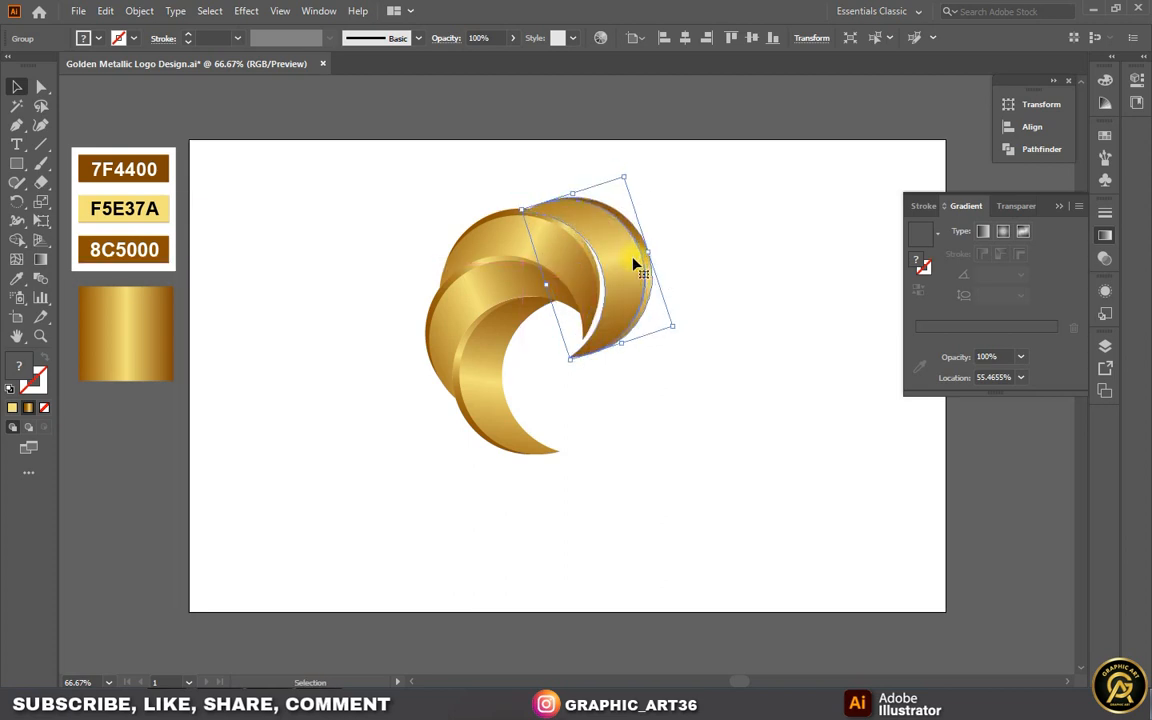
Nudge the fourth crescent group in small increments to close the gap along the third crescent's outer edge
key(Up)
key(Up)
key(Up)
key(Up)
key(Up)
key(Up)
key(Up)
key(Up)
key(Left)
key(Left)
key(Left)
key(Left)
key(Left)
key(Left)
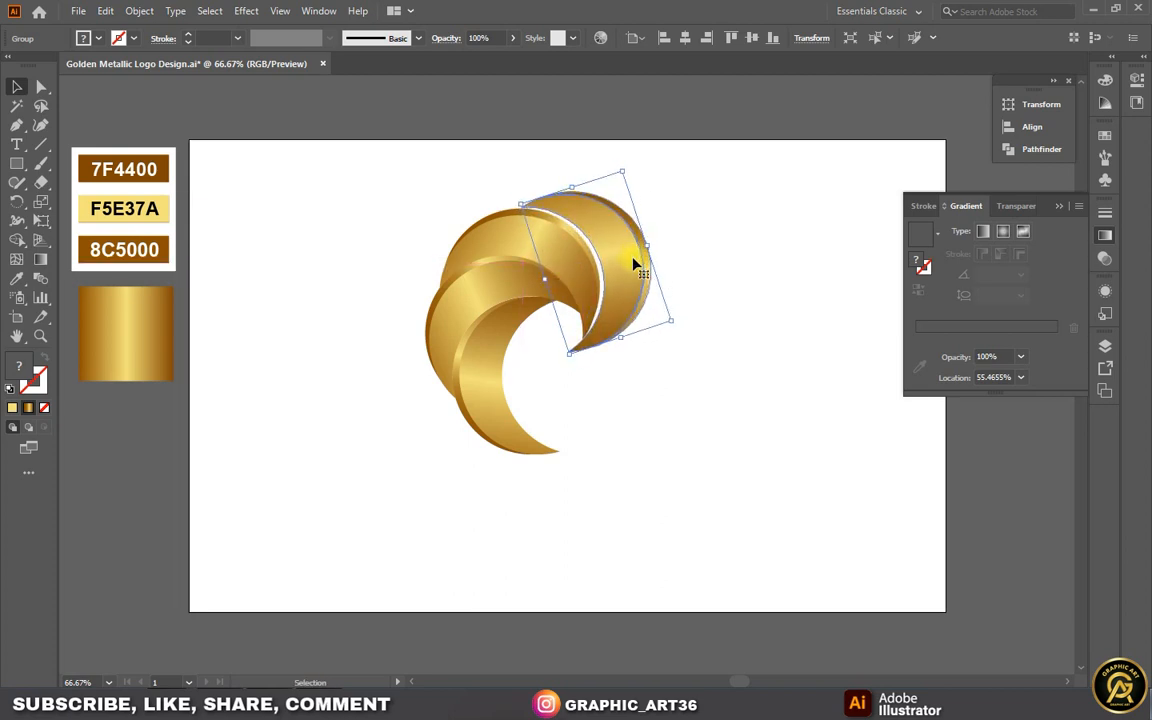
key(Down)
key(Down)
key(Down)
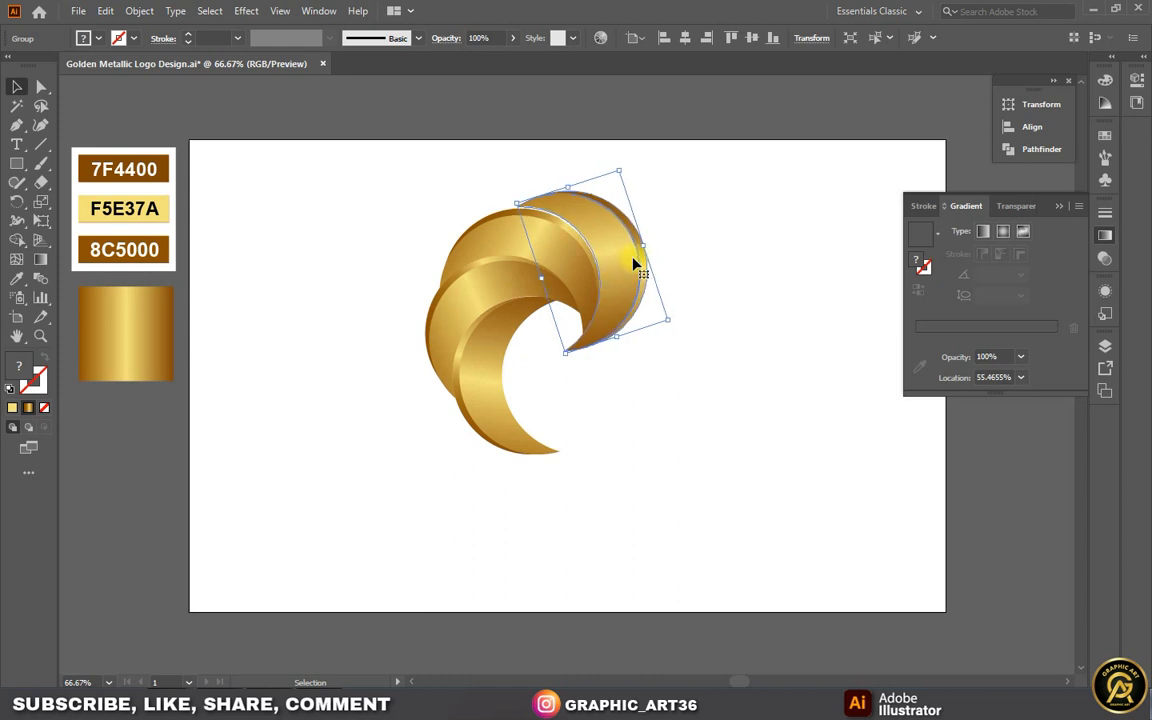
key(Right)
key(Down)
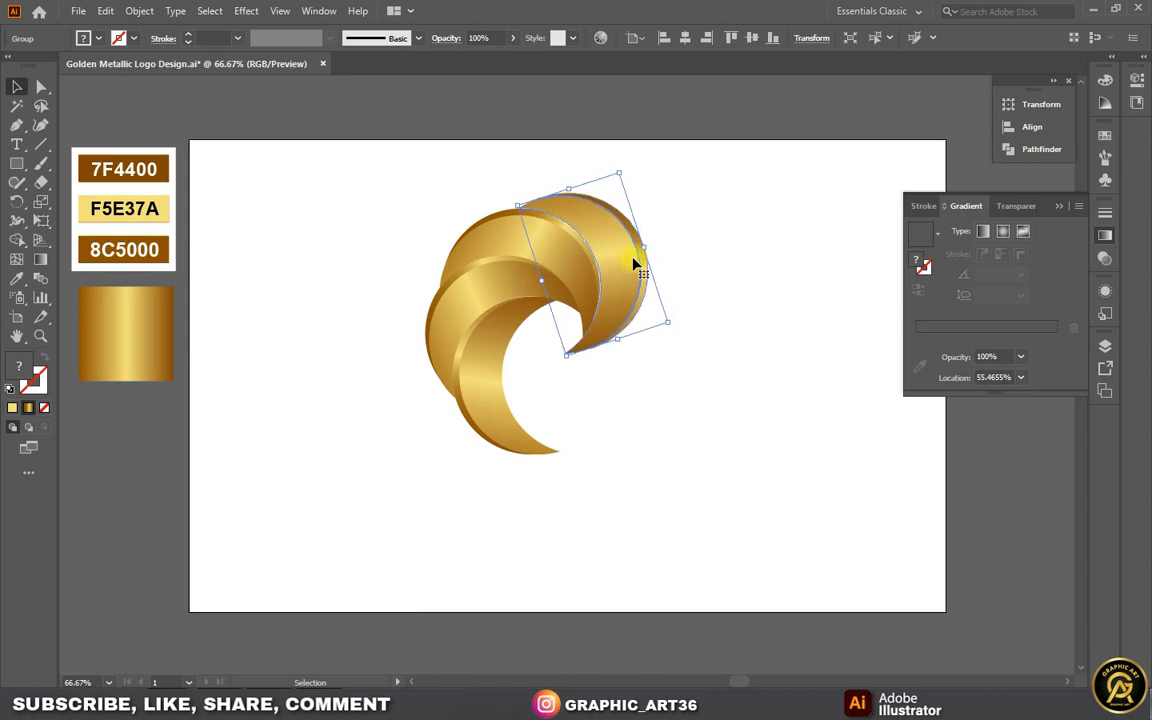
key(Left)
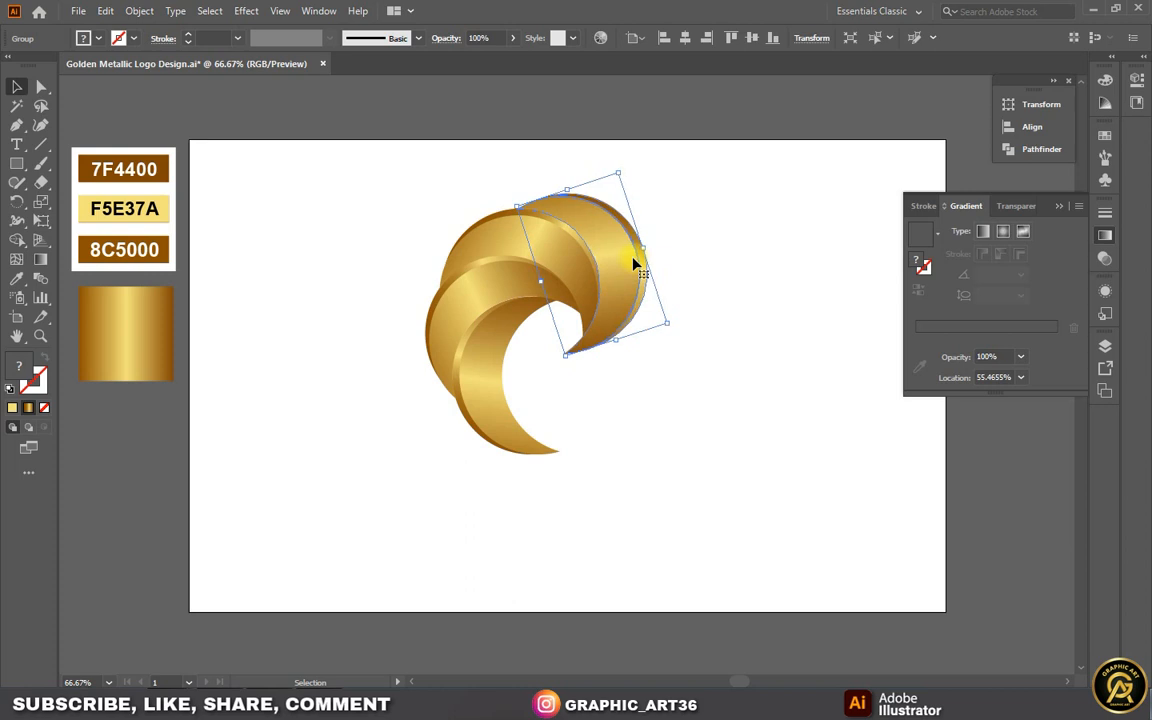
Duplicate the fourth crescent group down and to the right, rotate the copy further clockwise and set it against the fourth crescent
drag(633, 262, 684, 334)
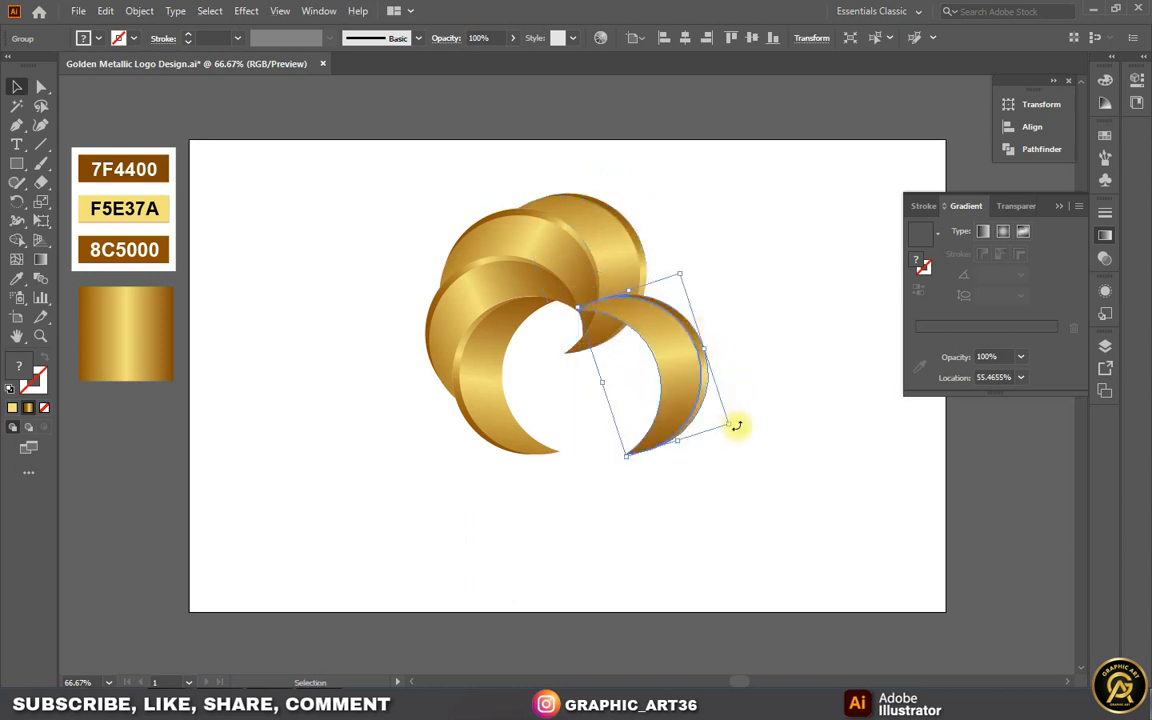
drag(737, 426, 643, 491)
drag(680, 395, 658, 344)
Nudge the fifth crescent group in small increments until its inner curve meets the fourth crescent's outer edge without a gap
key(Left)
key(Down)
key(Left)
key(Left)
key(Left)
key(Left)
key(Left)
key(Left)
key(Down)
key(Down)
key(Down)
key(Down)
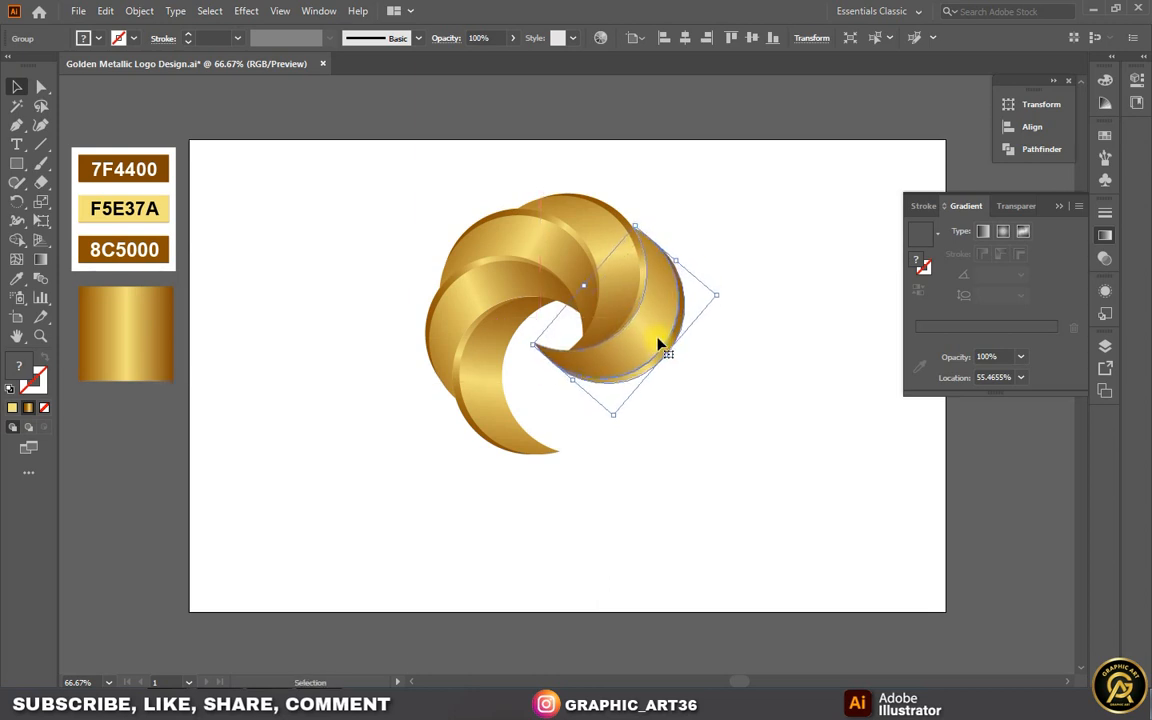
key(Right)
key(Right)
key(Down)
key(Down)
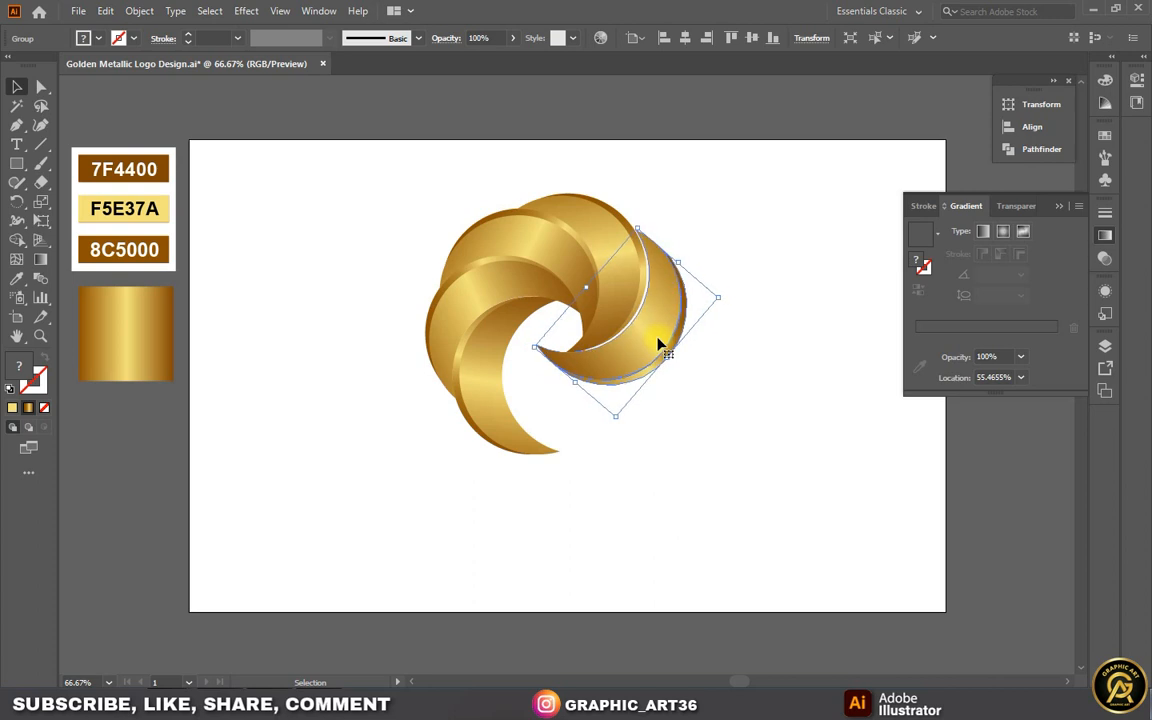
key(Left)
key(Up)
key(Up)
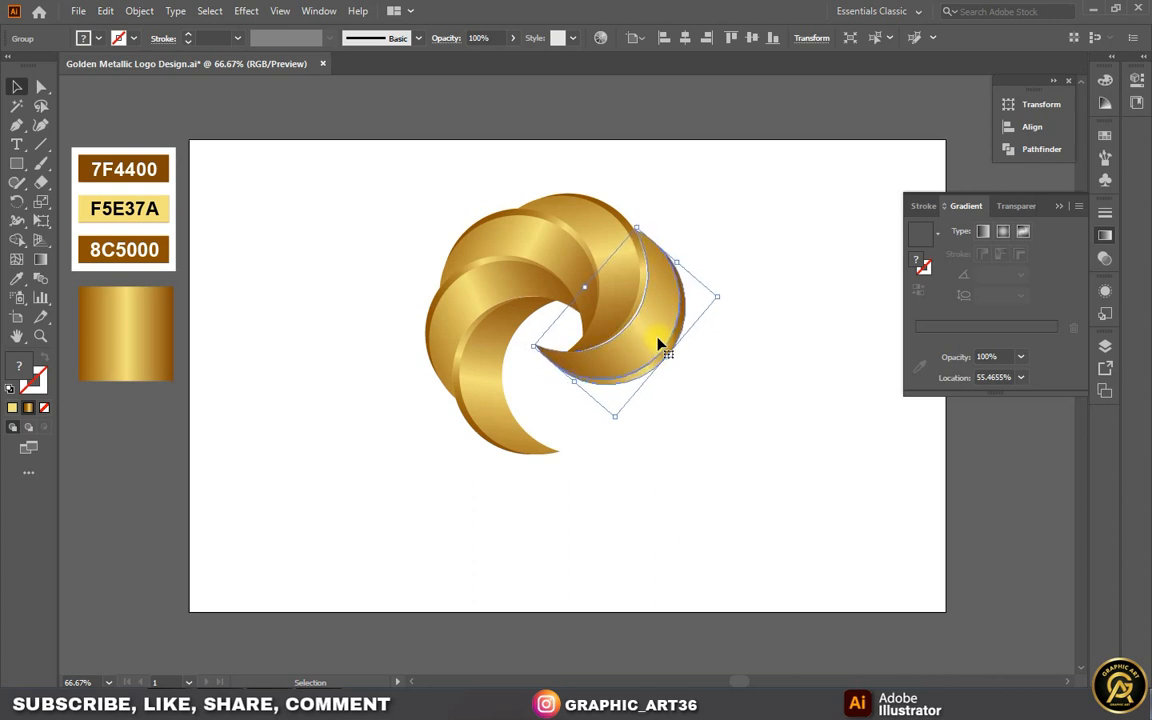
key(Left)
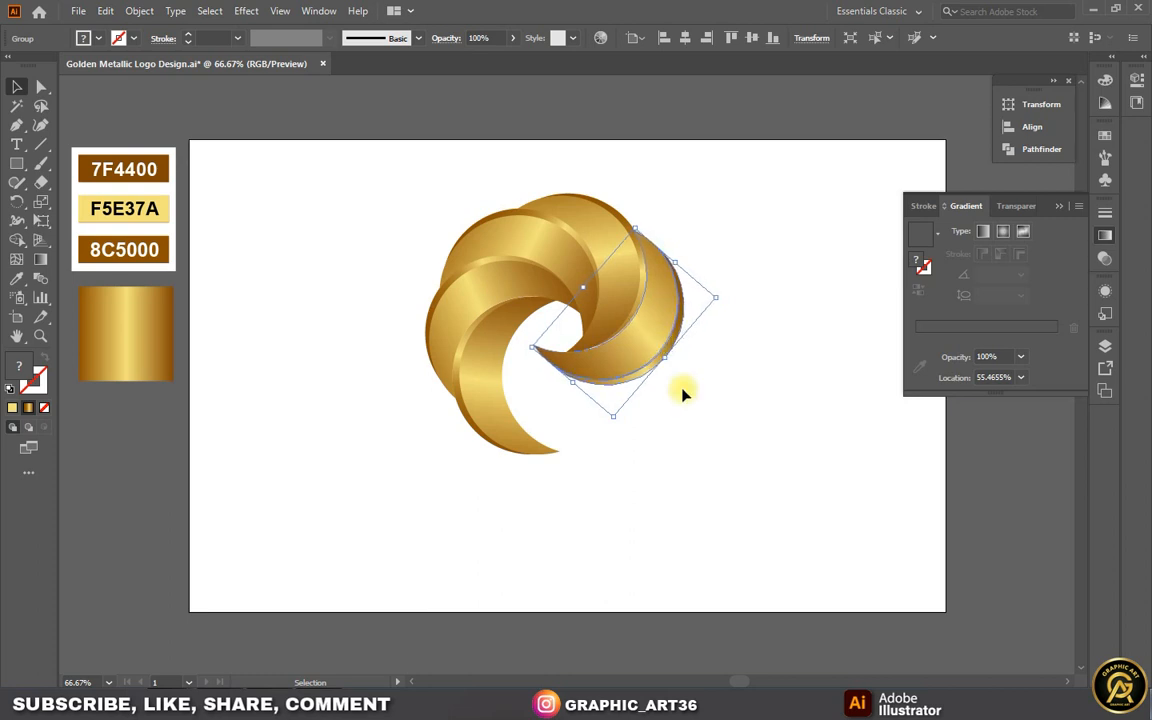
Select all five gold crescents and combine them into one group
click(707, 437)
drag(712, 478, 391, 257)
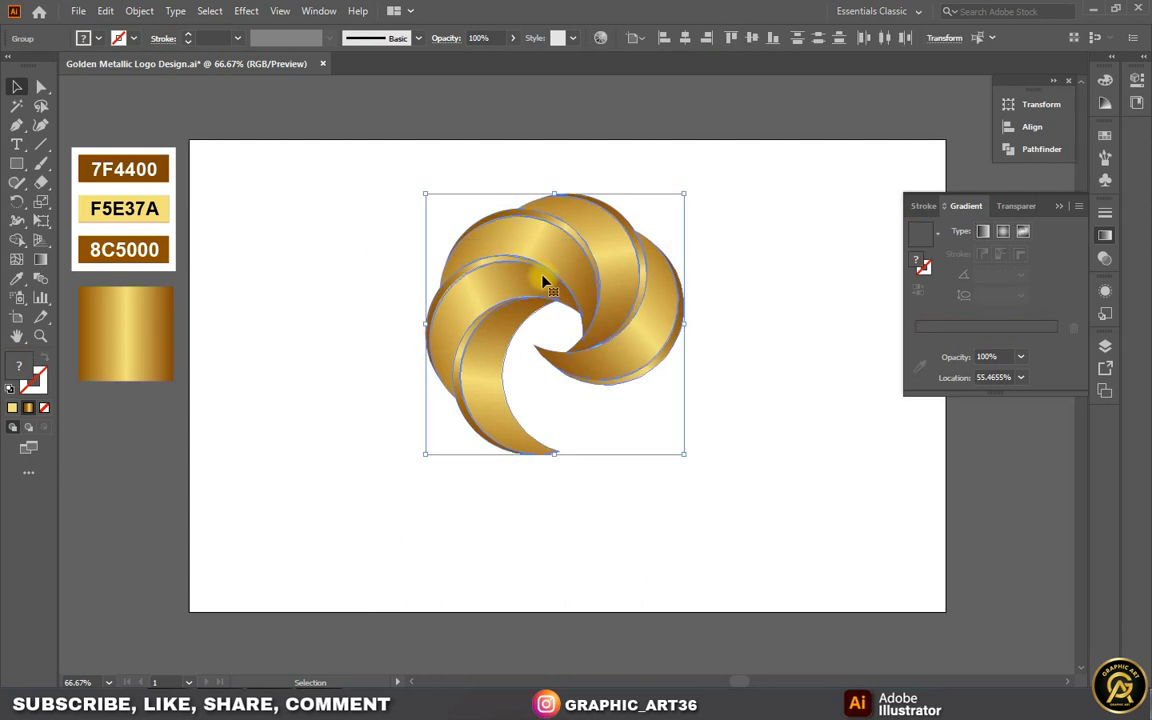
right_click(543, 283)
click(595, 399)
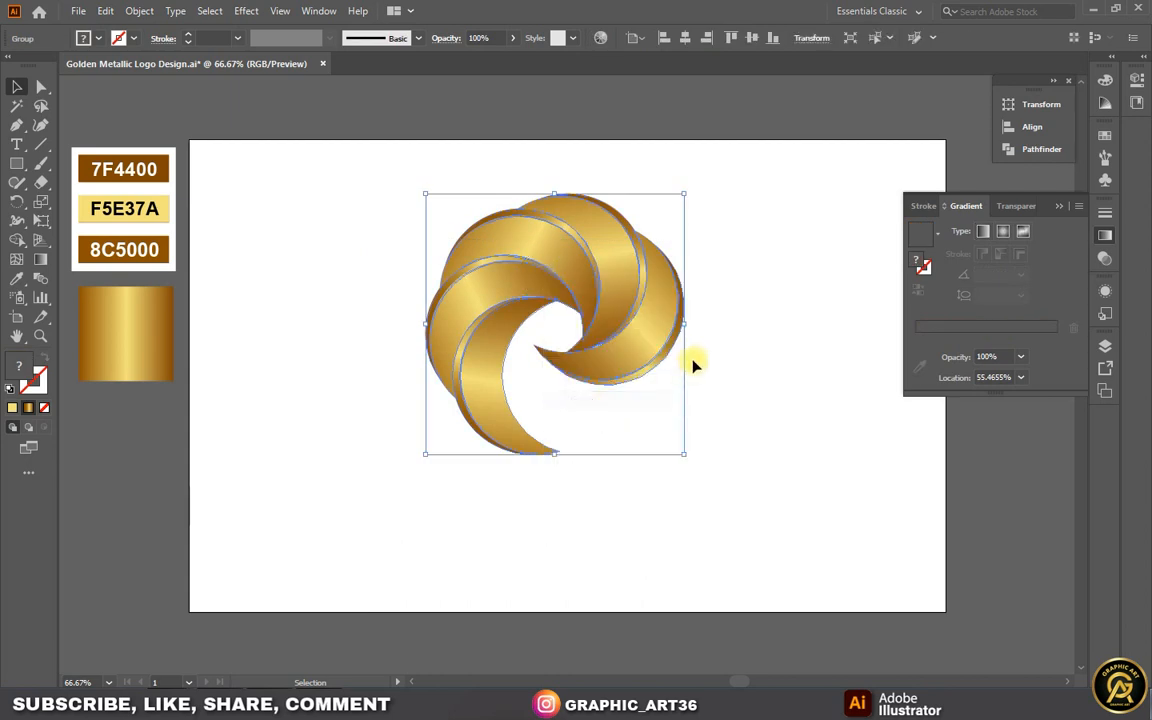
click(716, 311)
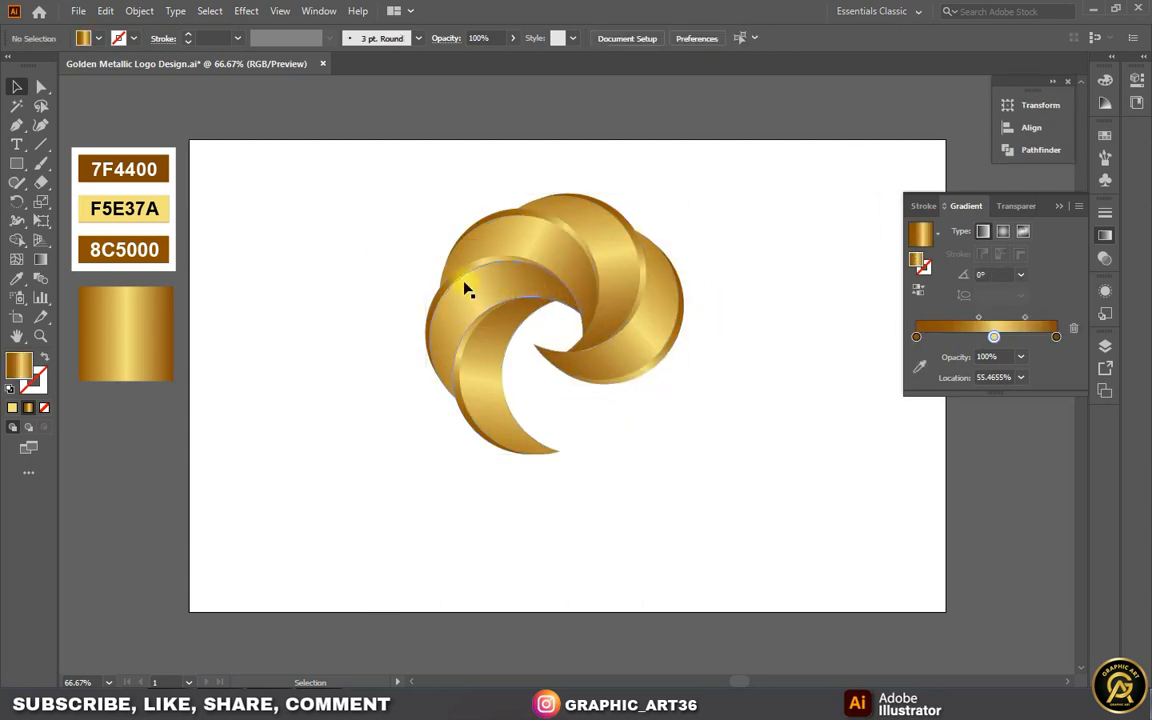
Create a black-filled rectangle of 1440 × 900 px with no stroke as the background
click(12, 164)
click(88, 39)
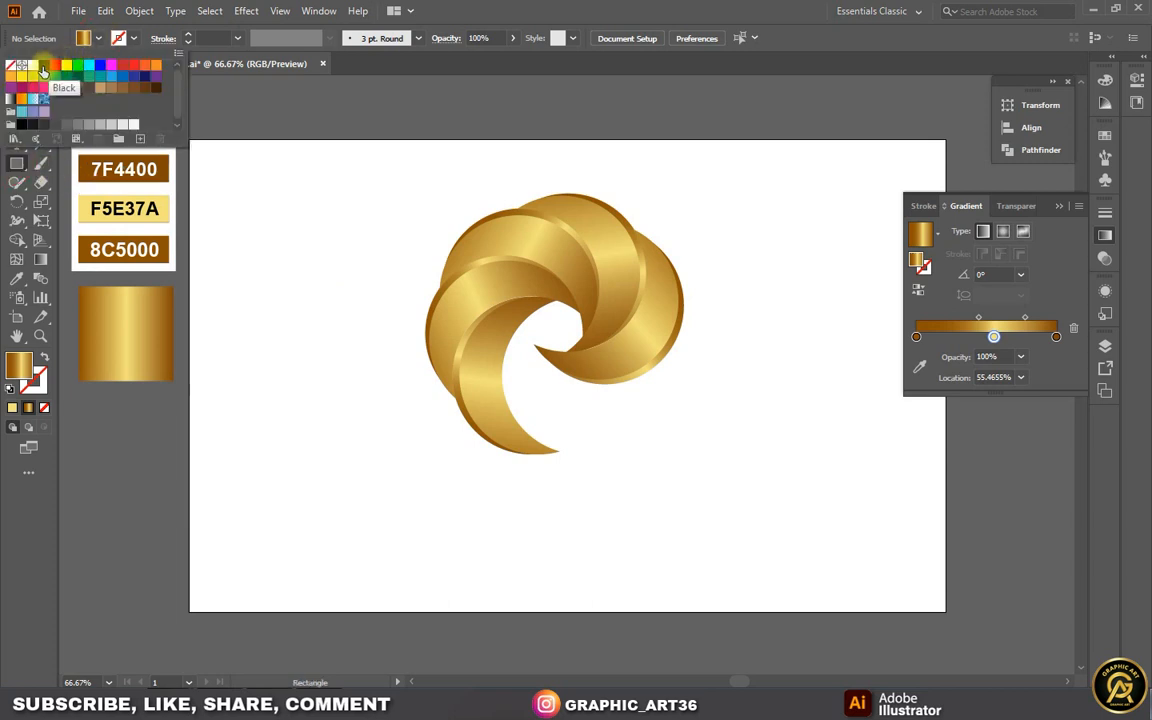
click(43, 71)
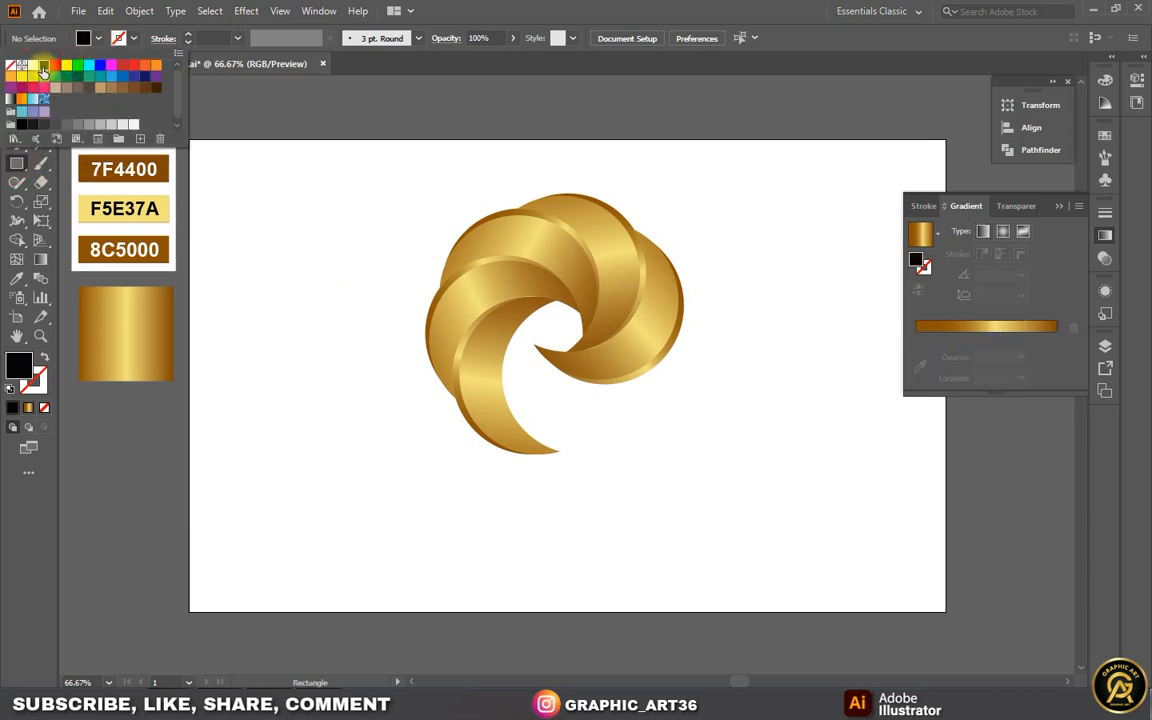
click(356, 293)
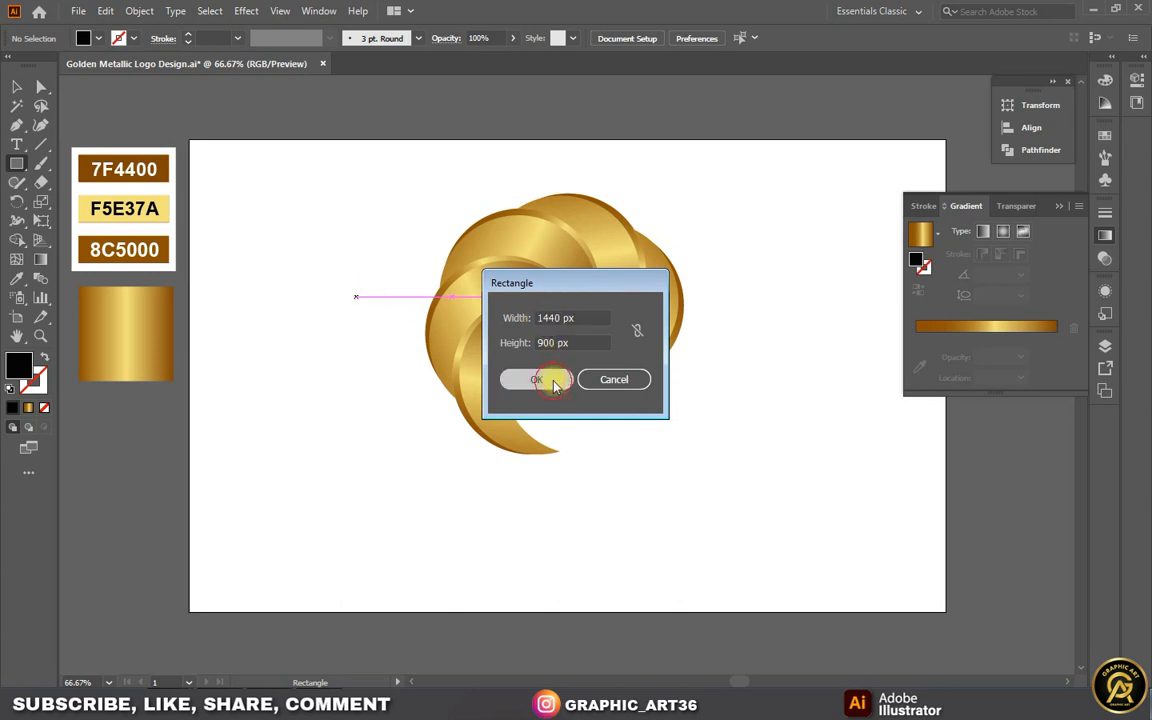
click(553, 382)
Center the background rectangle on the artboard horizontally and vertically
click(1030, 127)
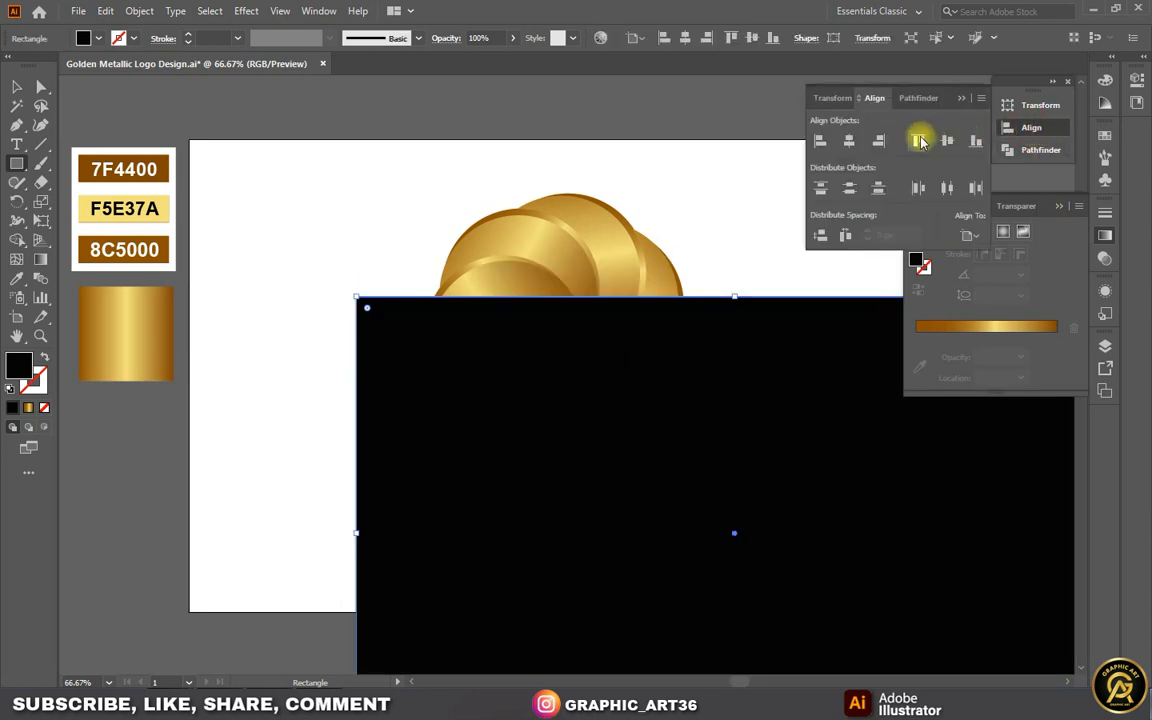
click(849, 141)
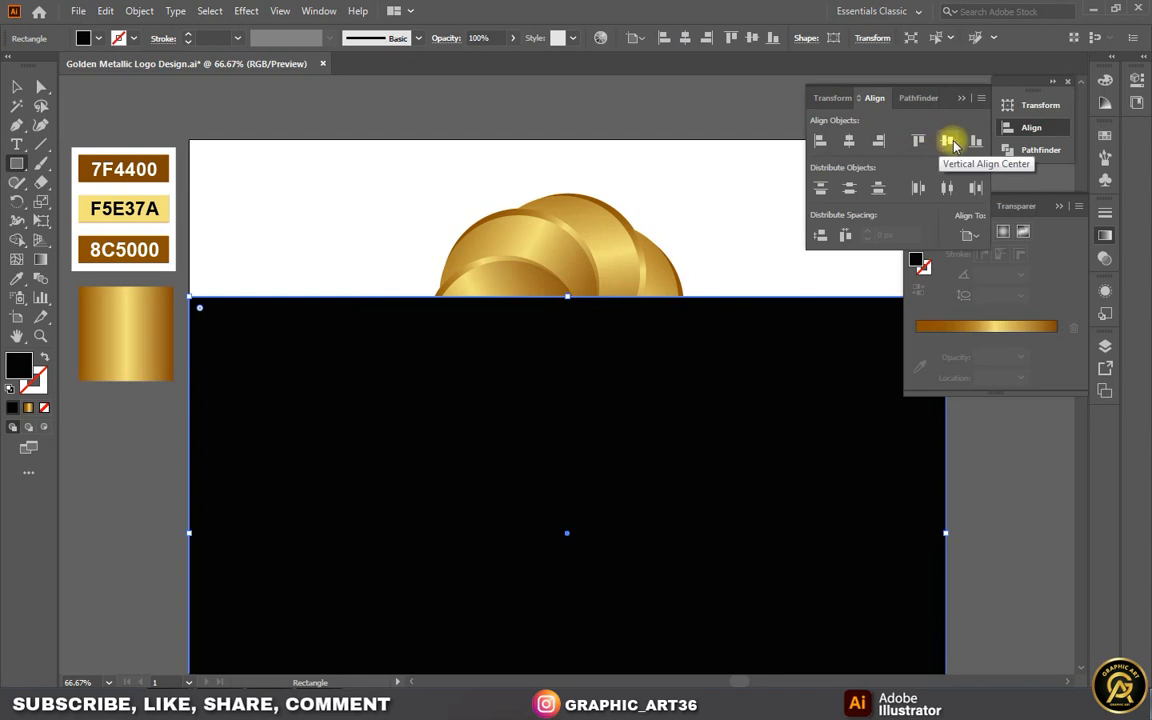
click(947, 141)
Fill the background rectangle with a white-to-black radial gradient and set the gradient's midpoint location to 40%
click(1020, 265)
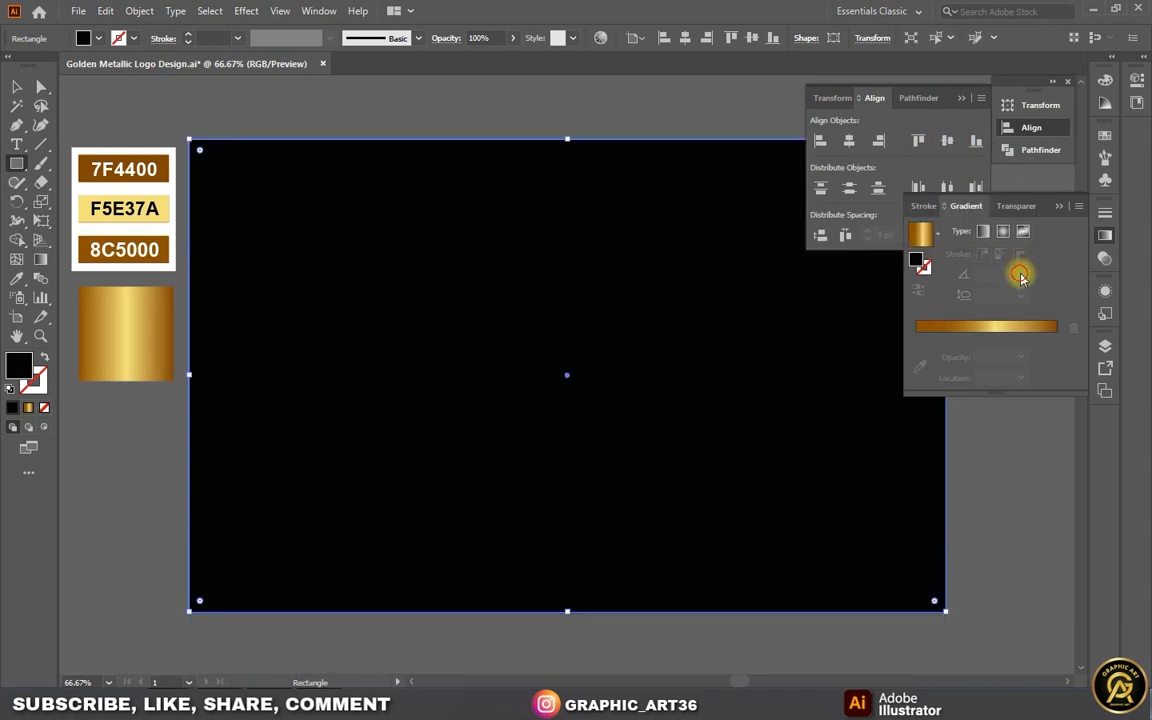
click(937, 236)
click(882, 262)
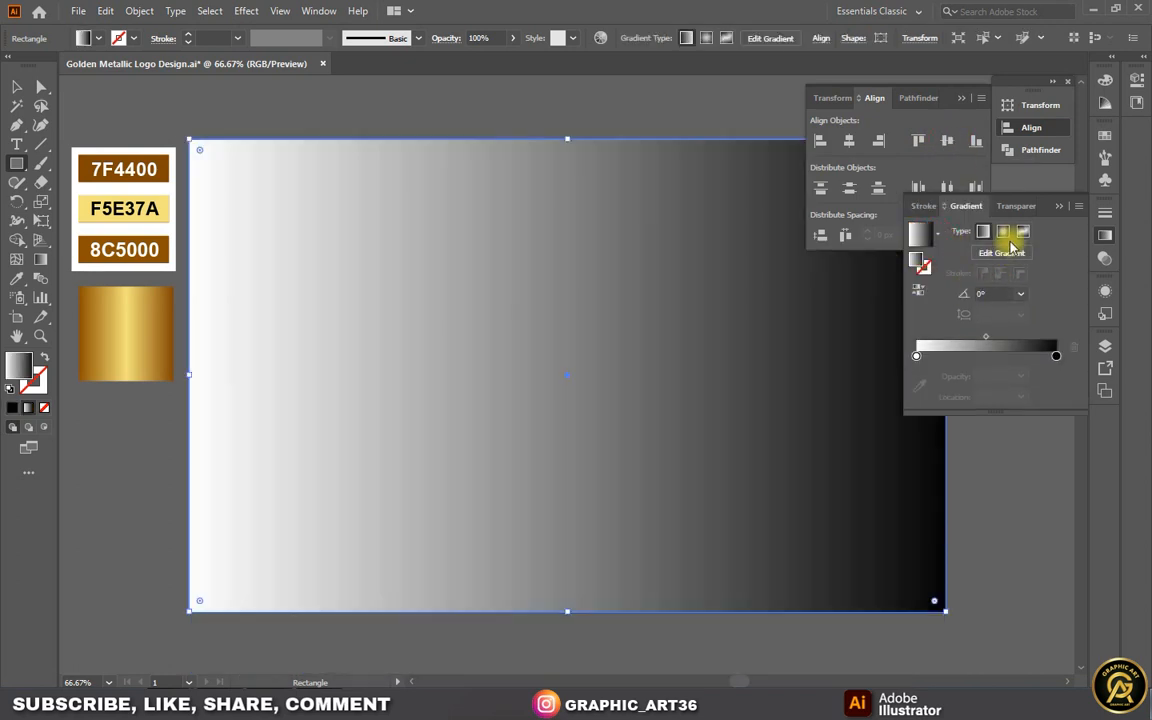
click(1008, 232)
click(983, 337)
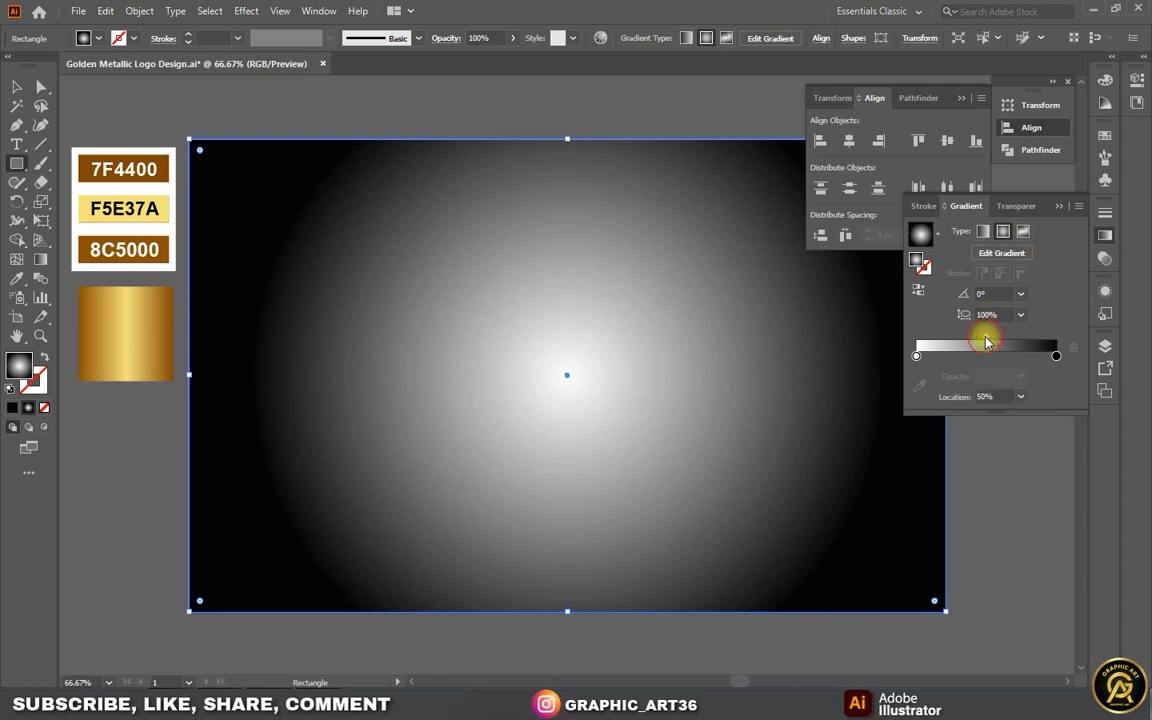
click(1019, 397)
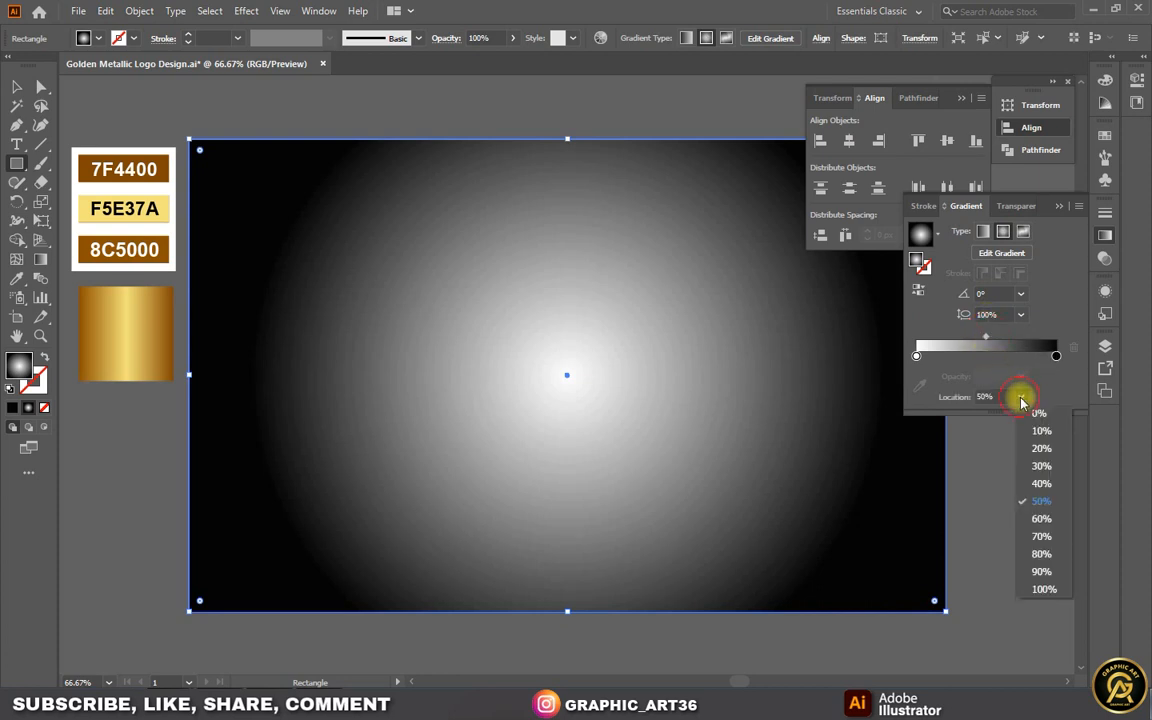
click(1040, 485)
Switch the gradient's black outer stop to grayscale and set its K value to 65%
click(1057, 356)
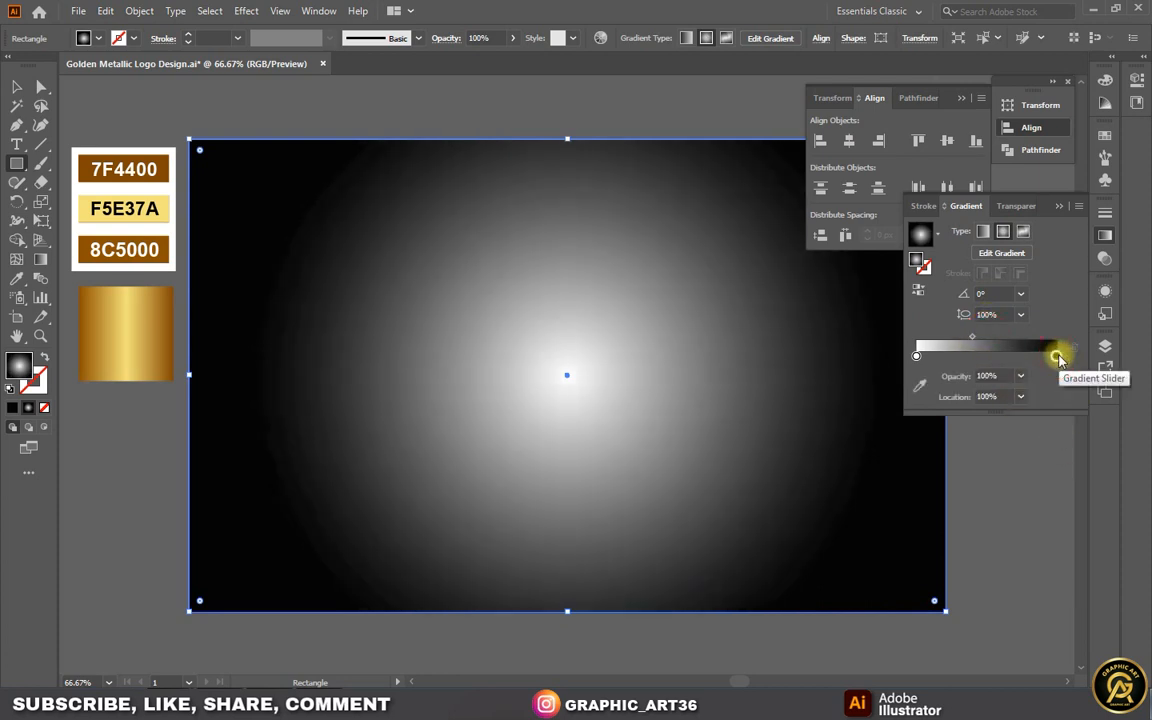
double_click(1057, 356)
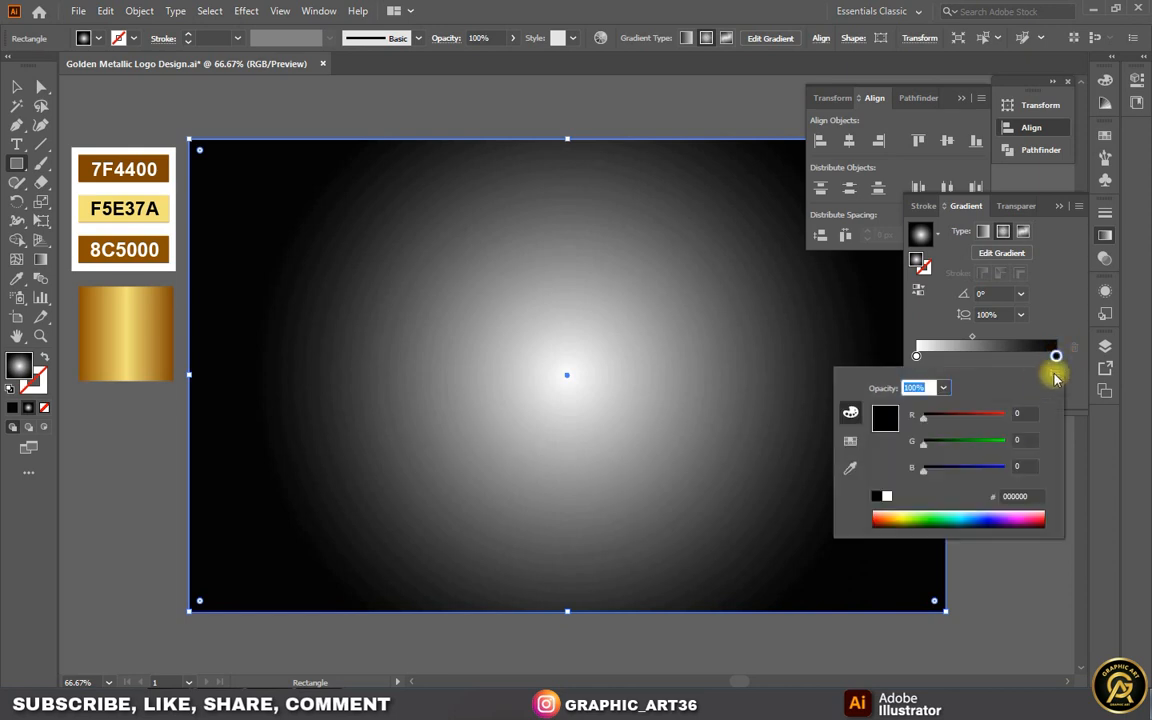
click(1055, 373)
click(1022, 378)
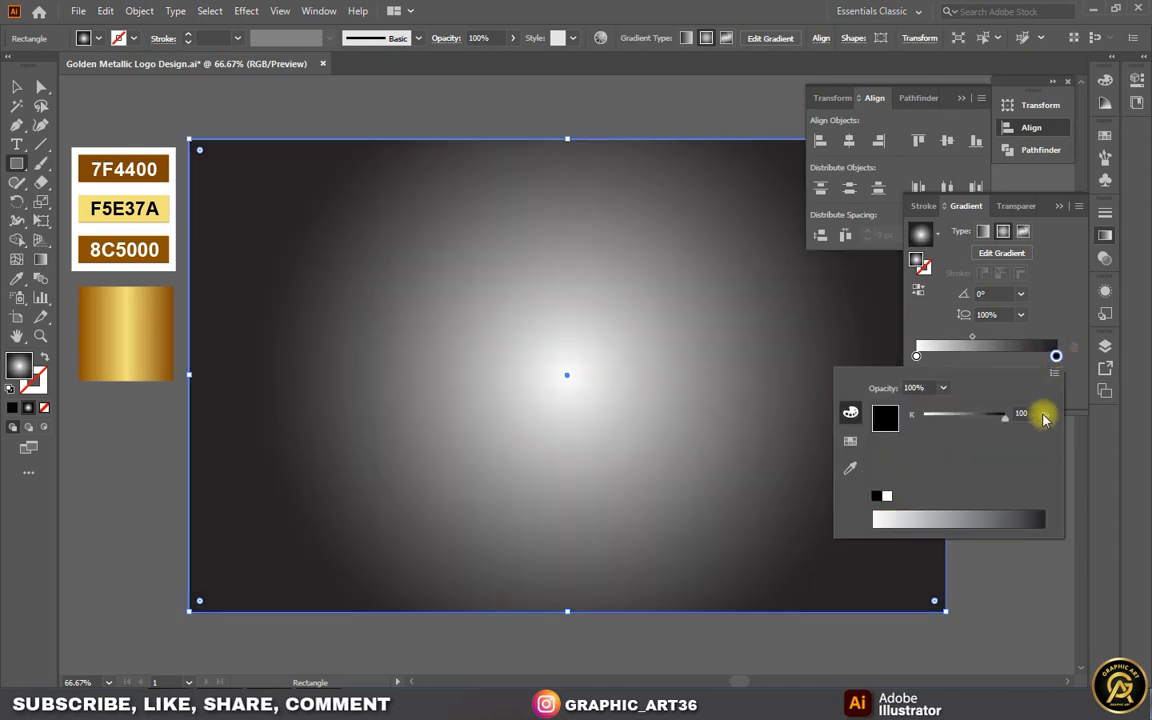
double_click(1030, 413)
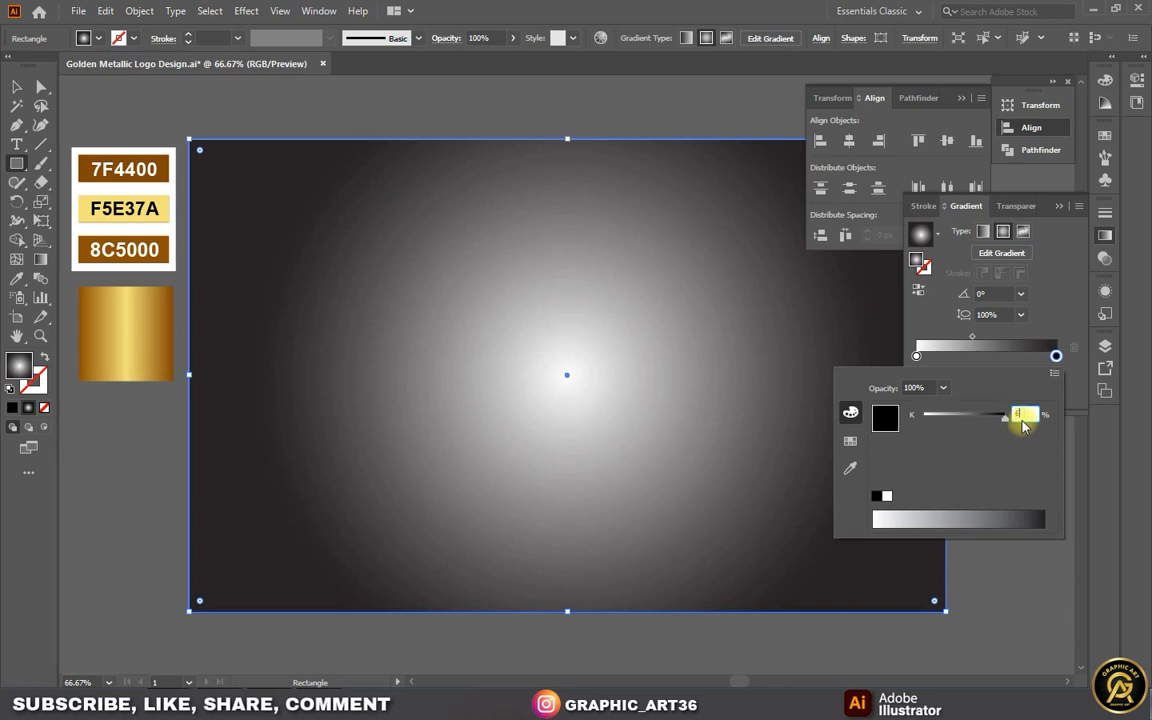
text(65)
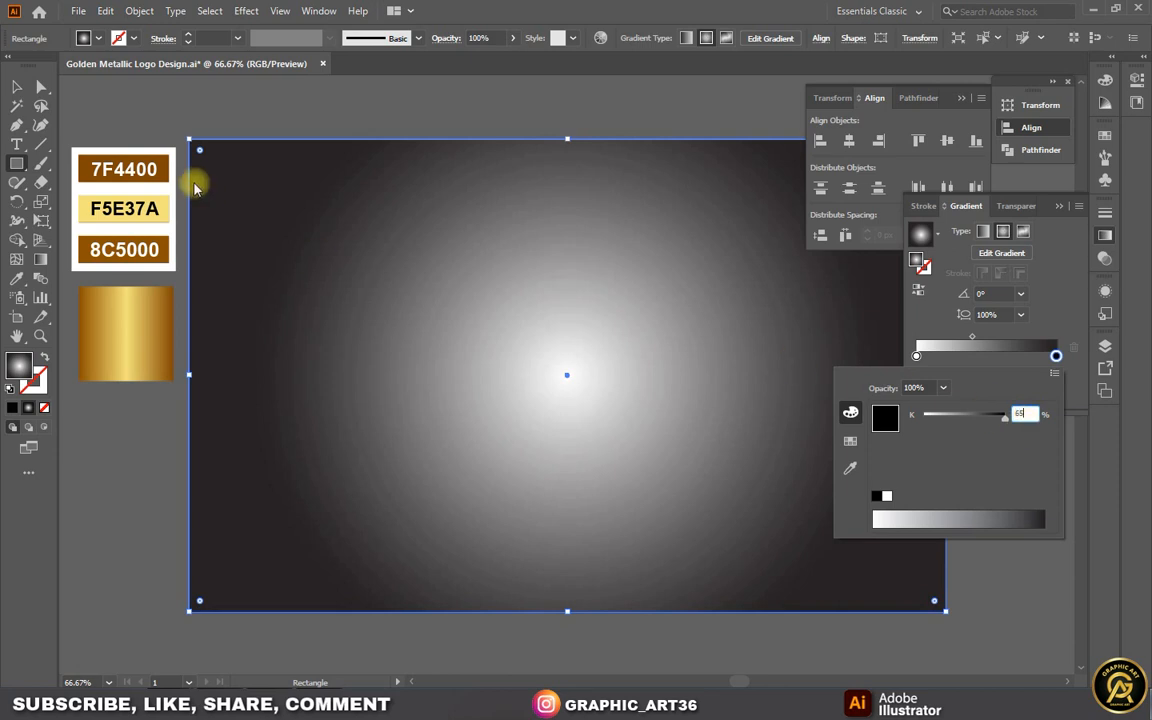
key(Return)
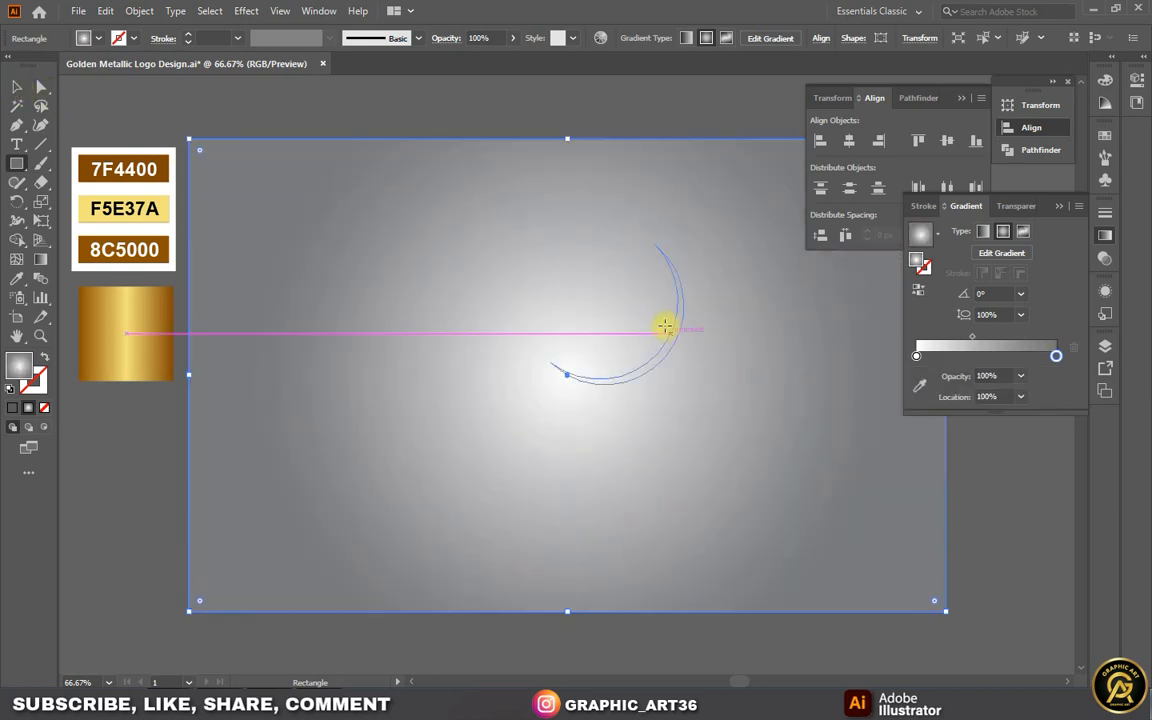
Send the gradient background rectangle to the back, behind the gold logo
click(17, 88)
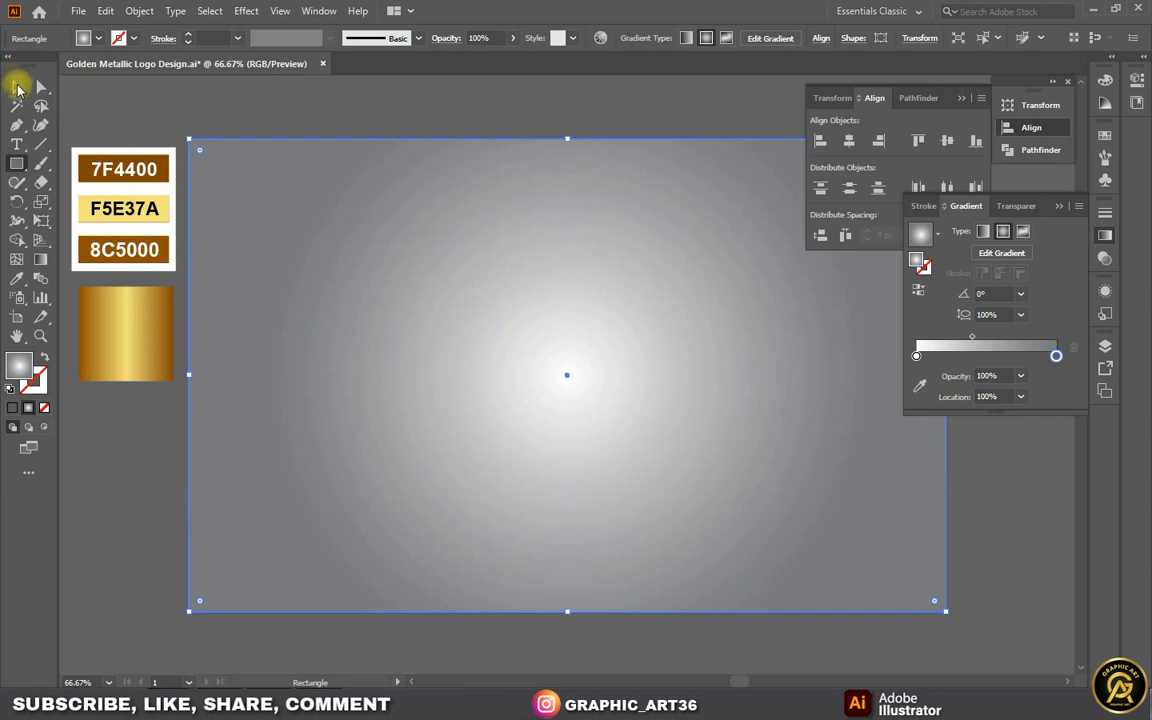
right_click(635, 383)
mouse_move(689, 301)
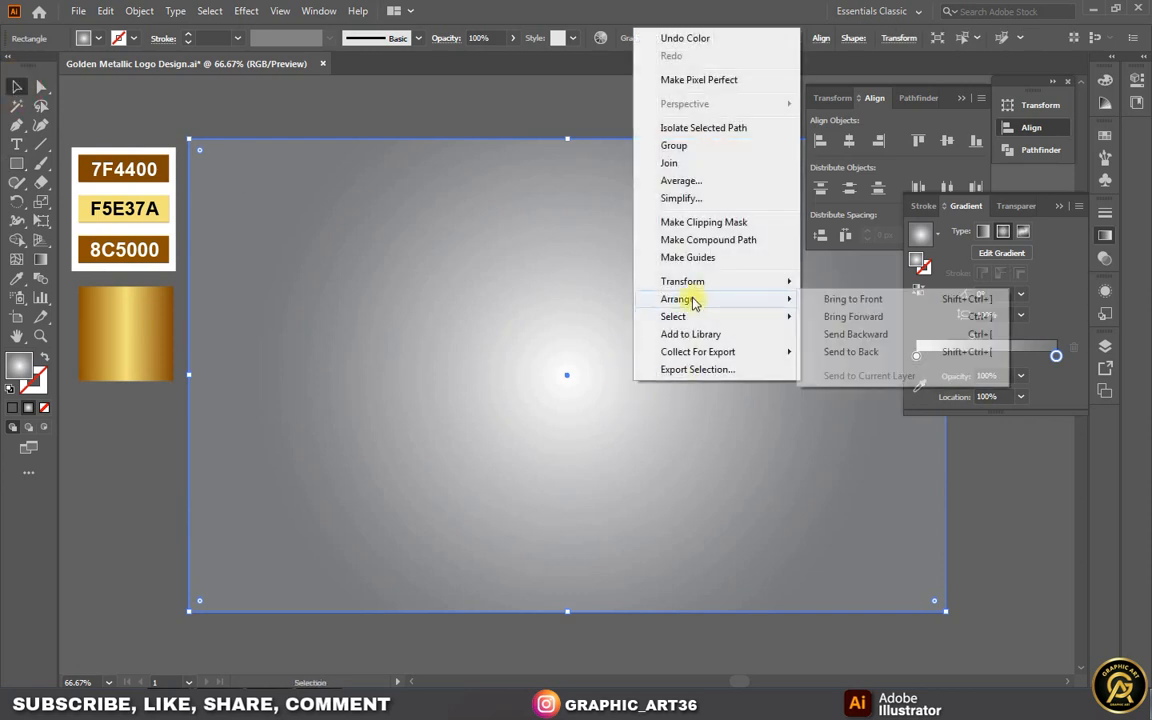
click(847, 351)
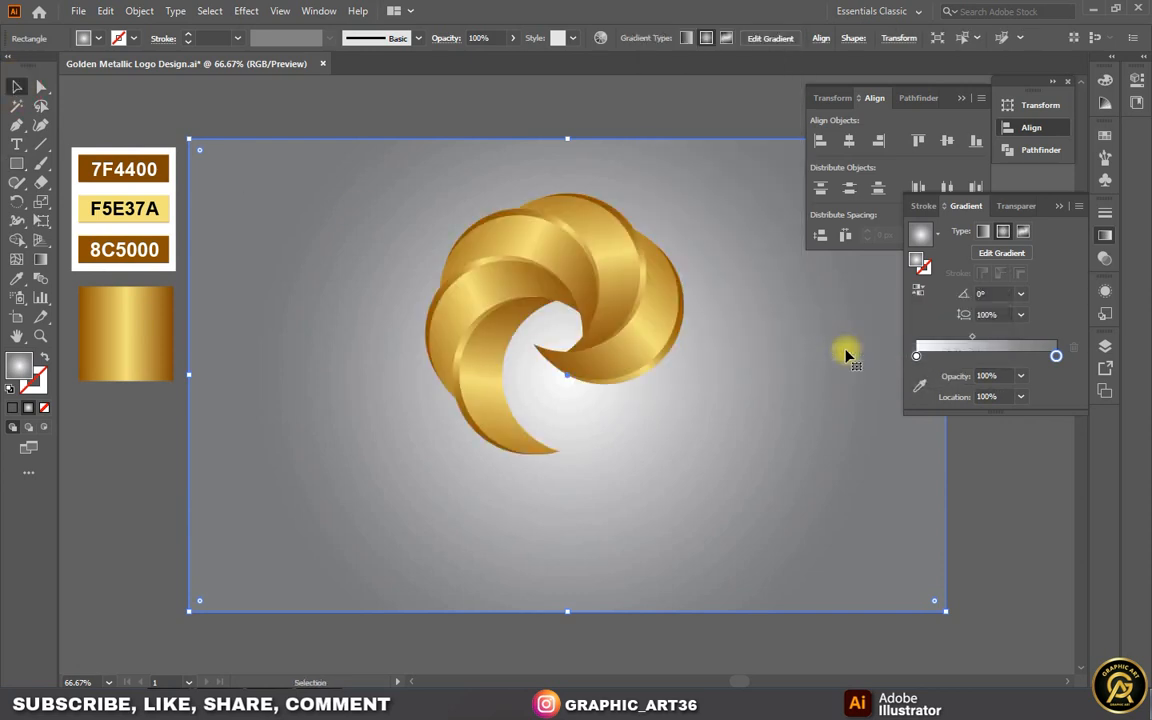
click(992, 484)
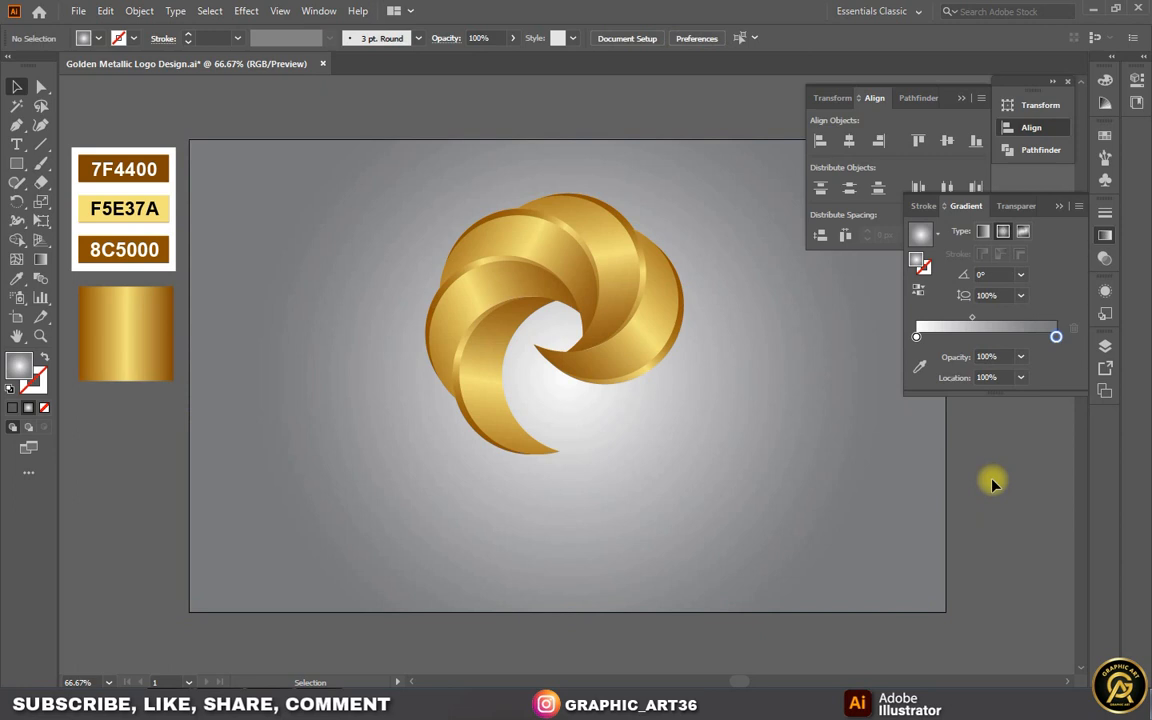
click(1059, 208)
Rotate the gold logo group 90° counterclockwise and scale it down slightly around its center
click(550, 295)
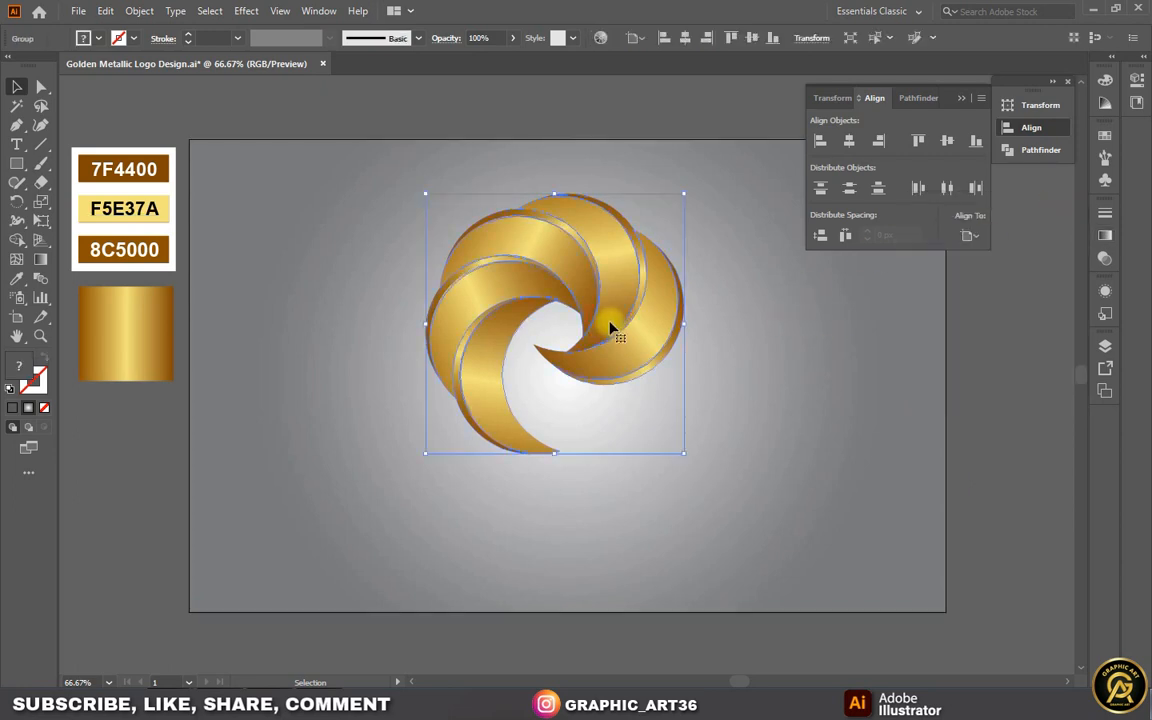
mouse_move(690, 454)
mouse_down()
mouse_move(735, 378)
mouse_move(664, 210)
mouse_up()
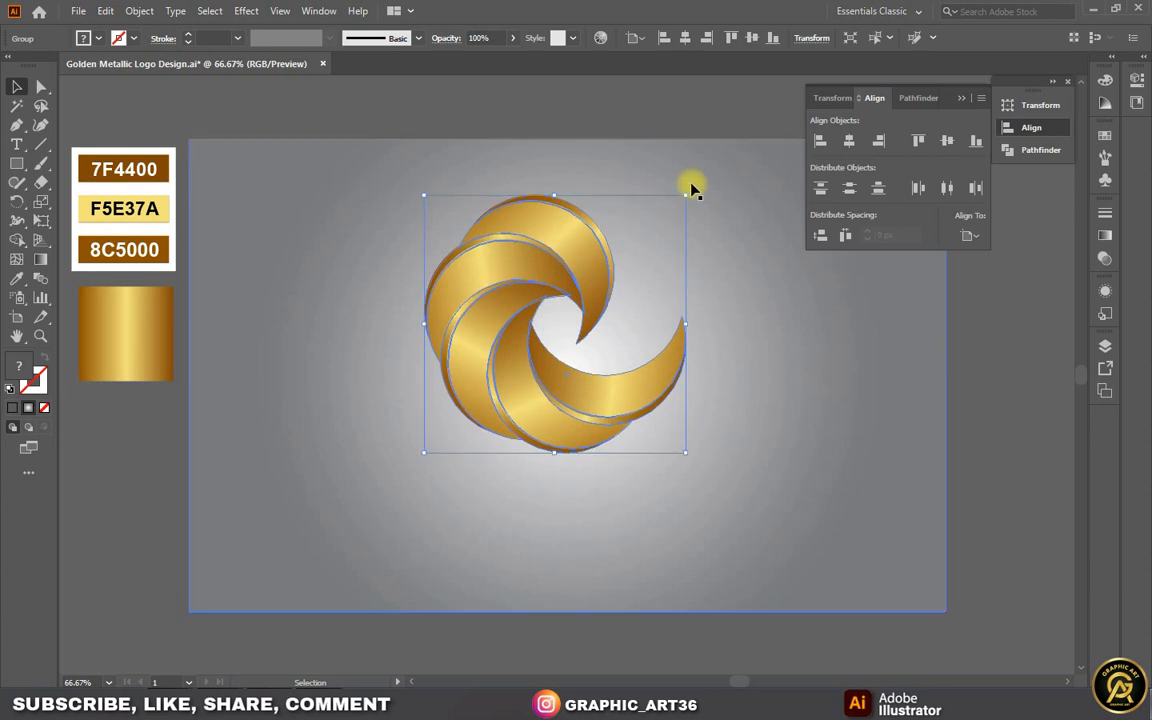
drag(688, 198, 680, 222)
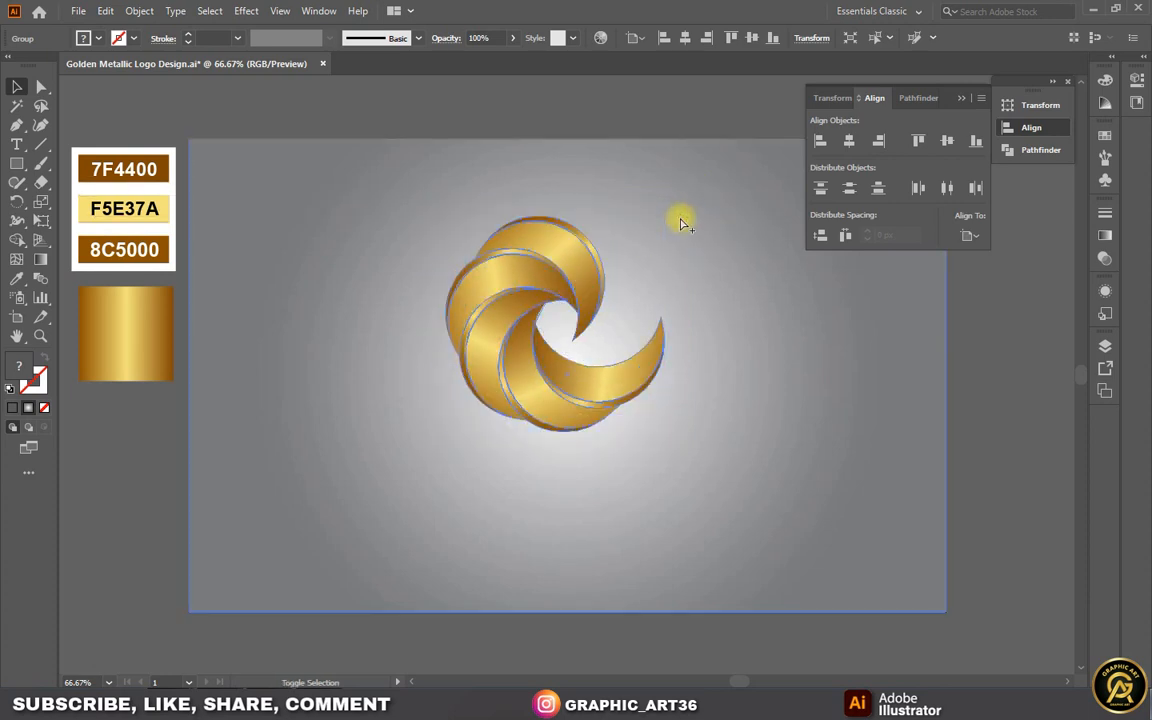
Center the gold logo group on the artboard horizontally and vertically
click(850, 143)
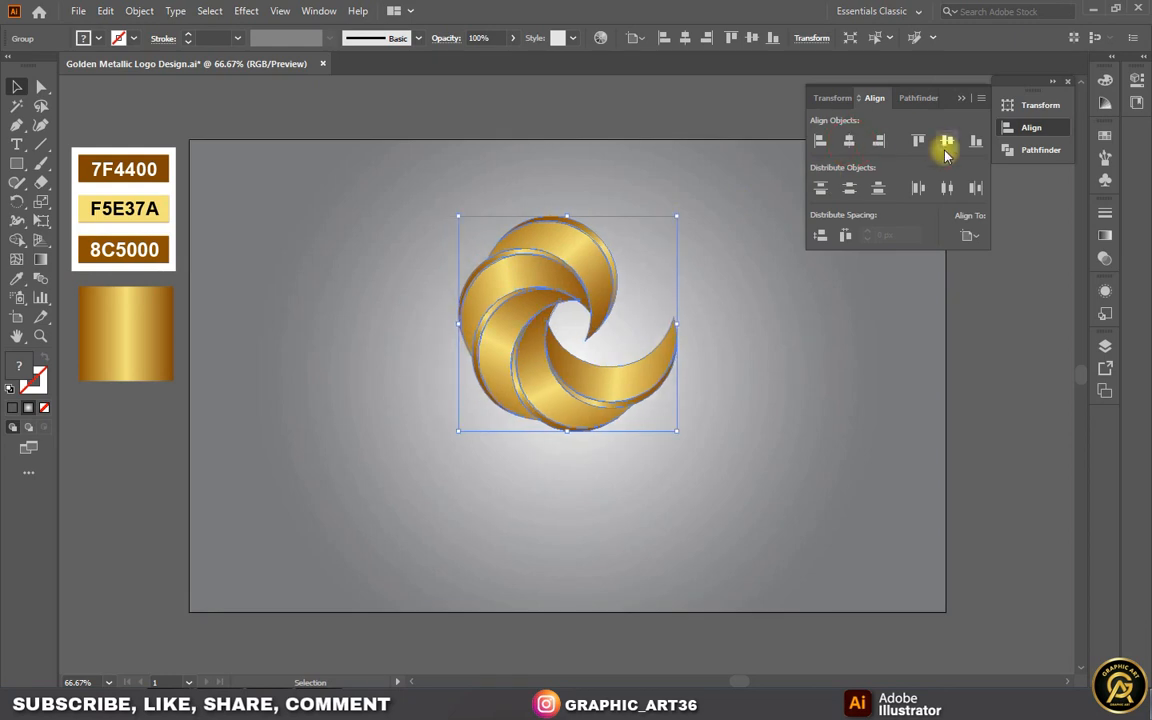
click(947, 143)
click(961, 97)
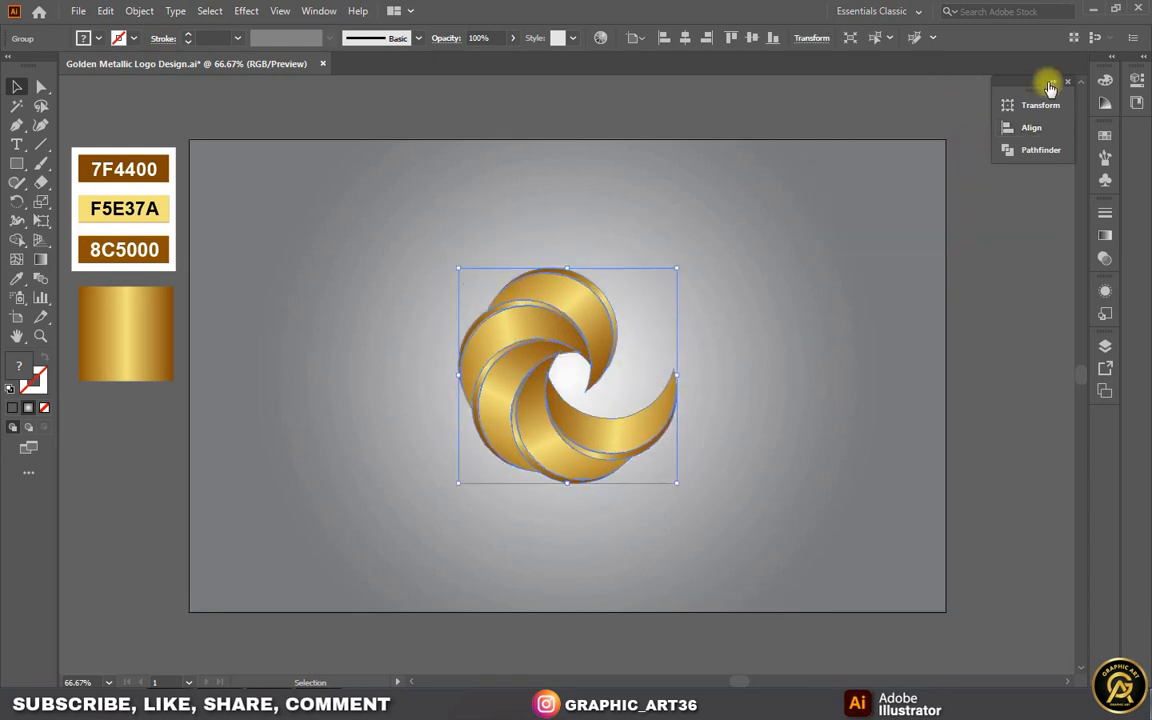
Reflect a copy of the logo across the horizontal axis and place it directly below the original
right_click(547, 320)
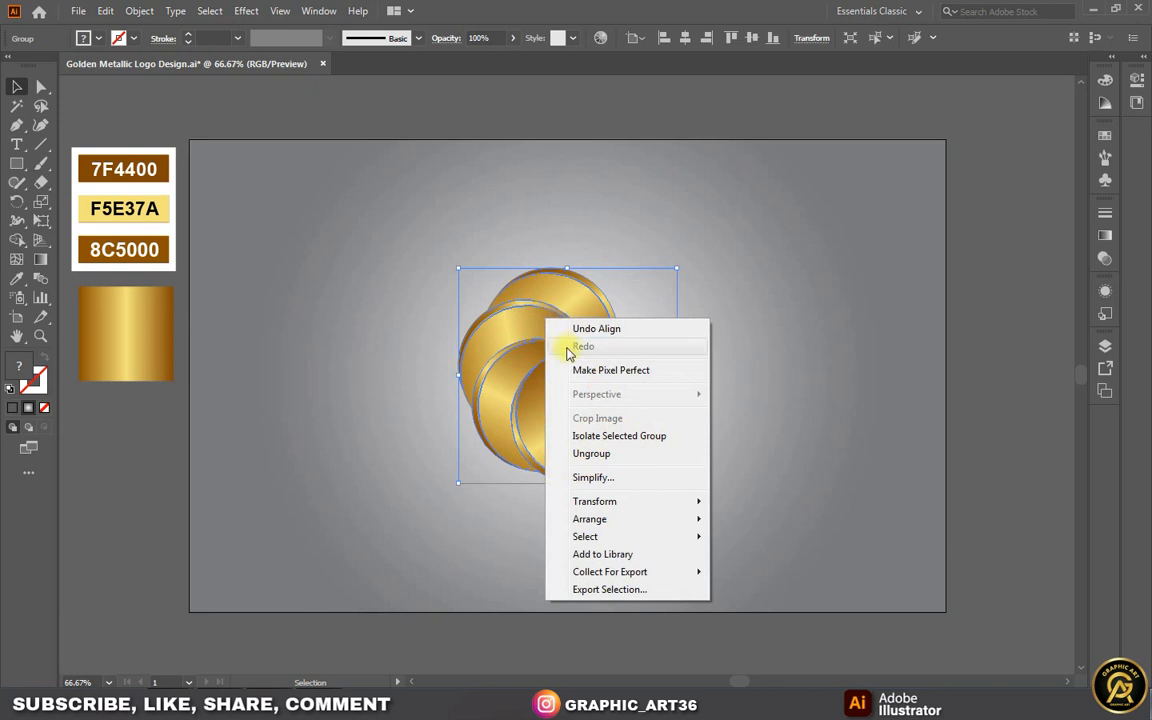
mouse_move(646, 503)
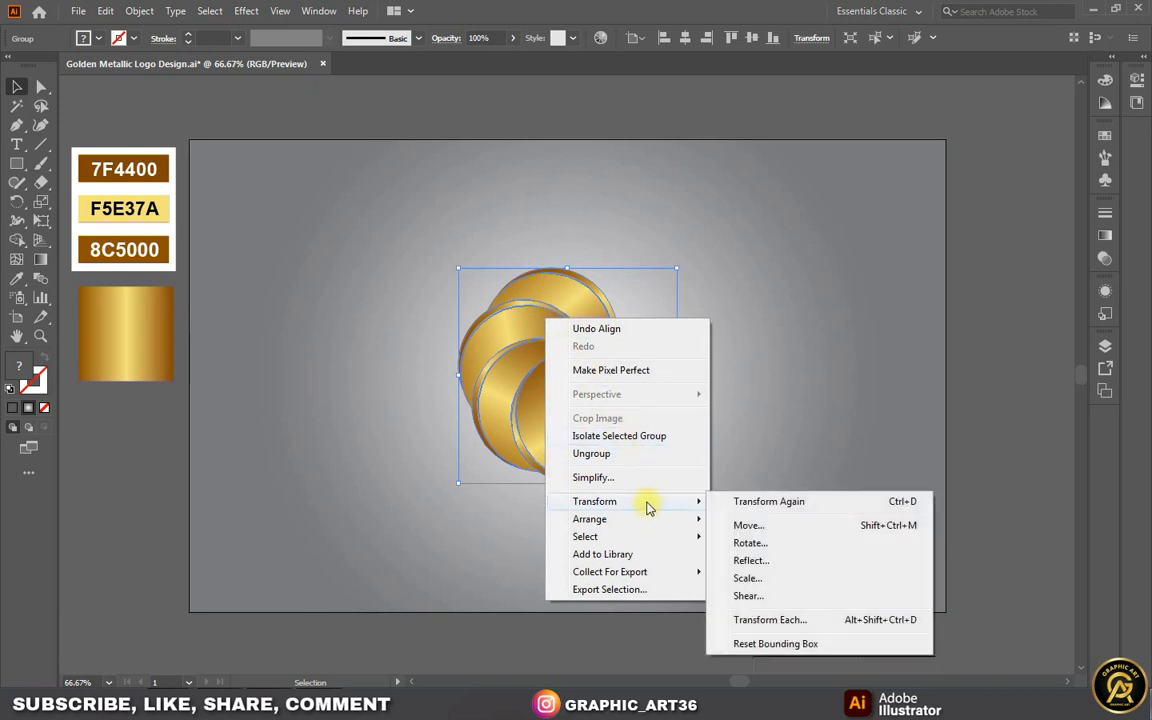
click(767, 561)
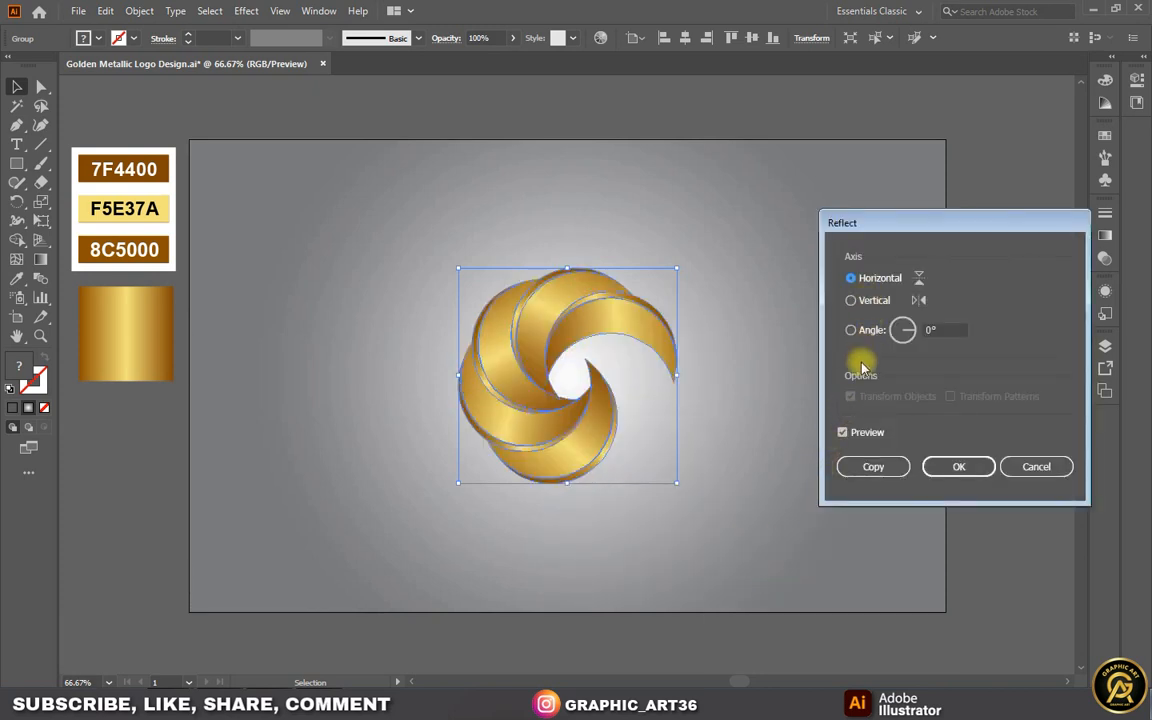
click(873, 466)
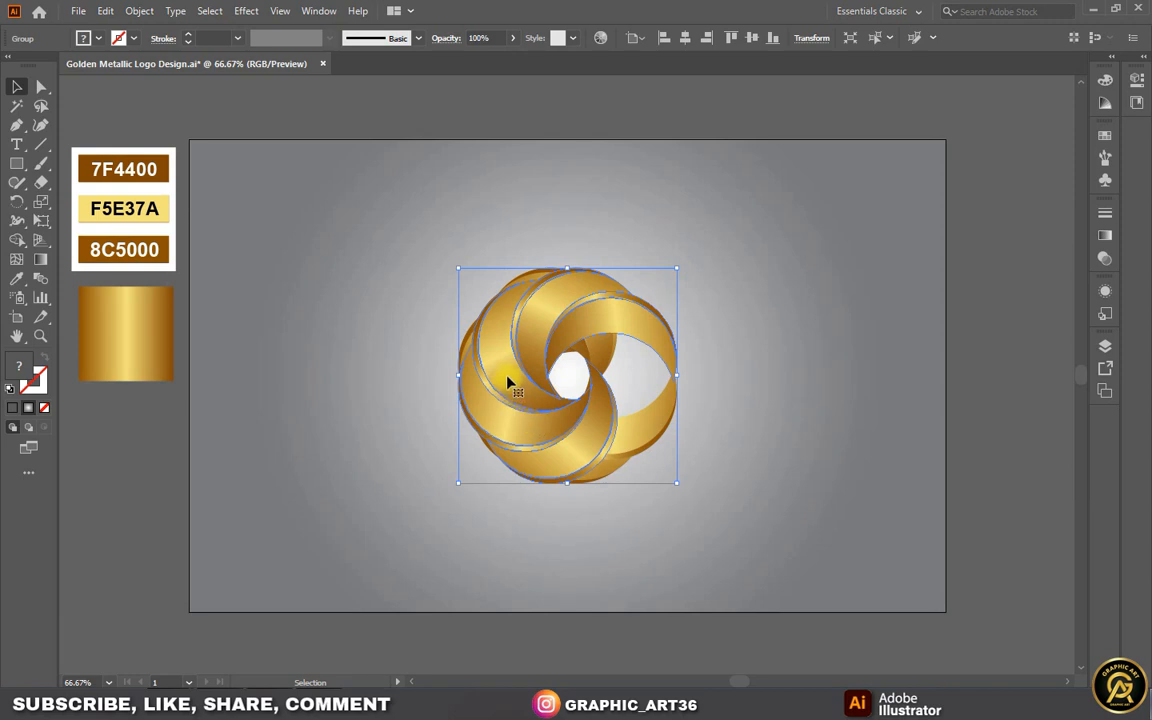
drag(508, 376, 534, 597)
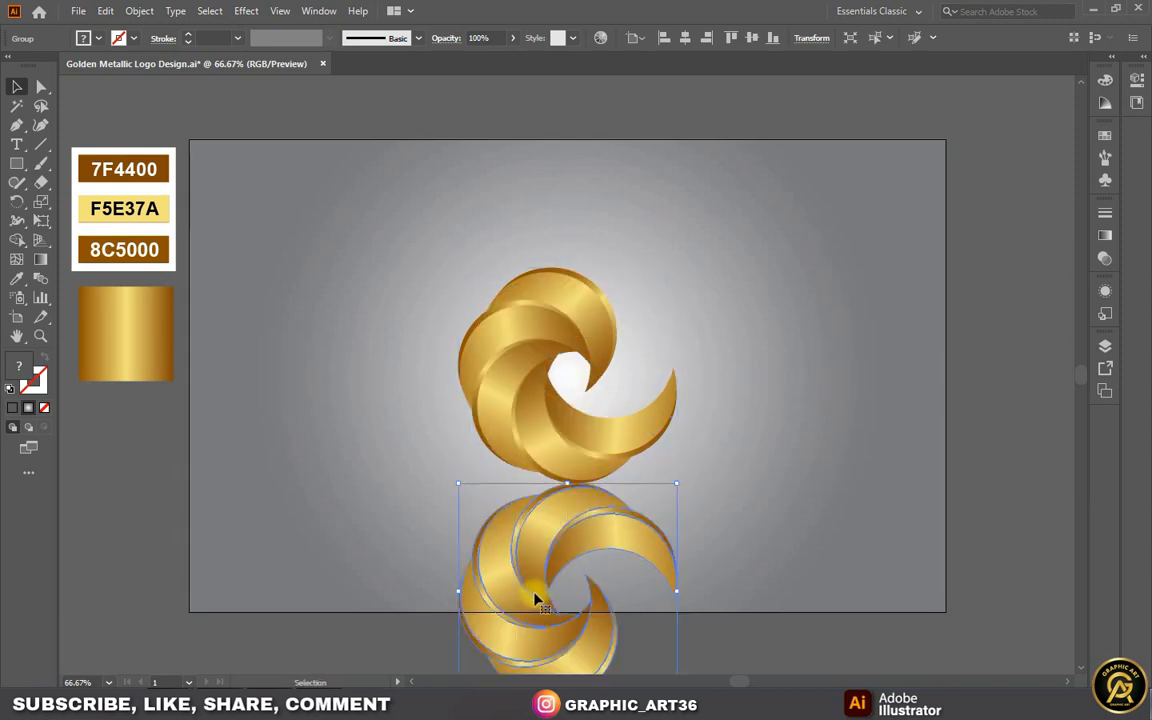
Apply a Gaussian Blur with a radius of 15 pixels to the reflected logo copy
click(250, 11)
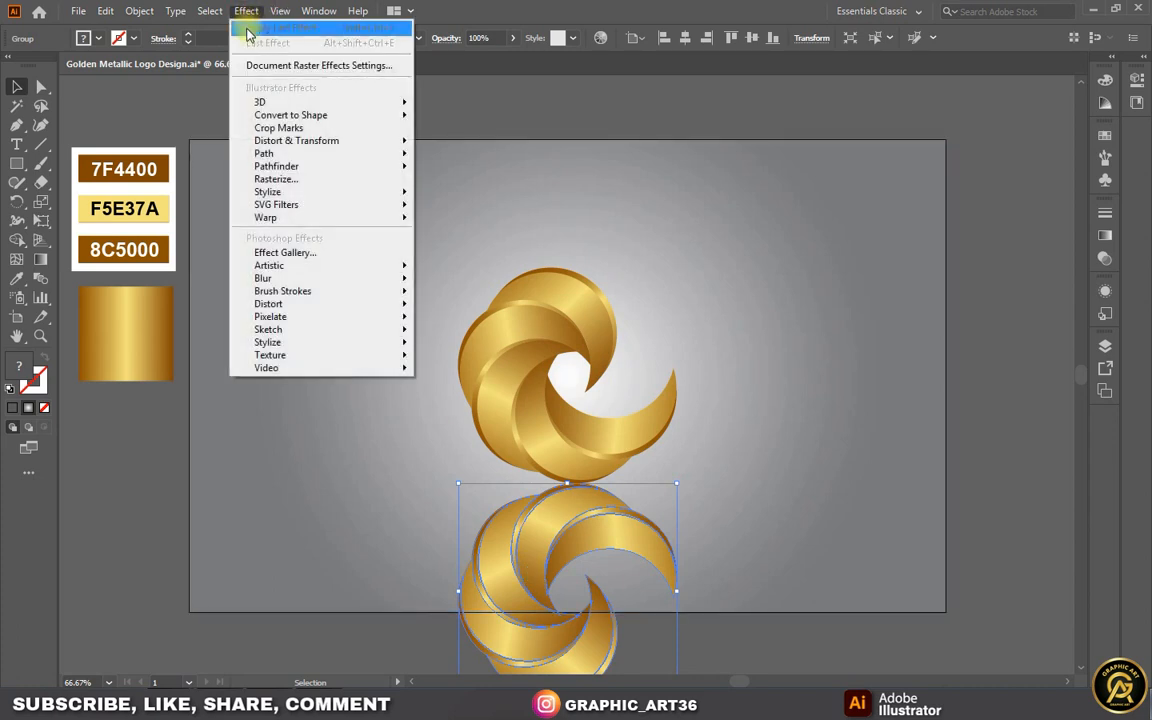
mouse_move(338, 271)
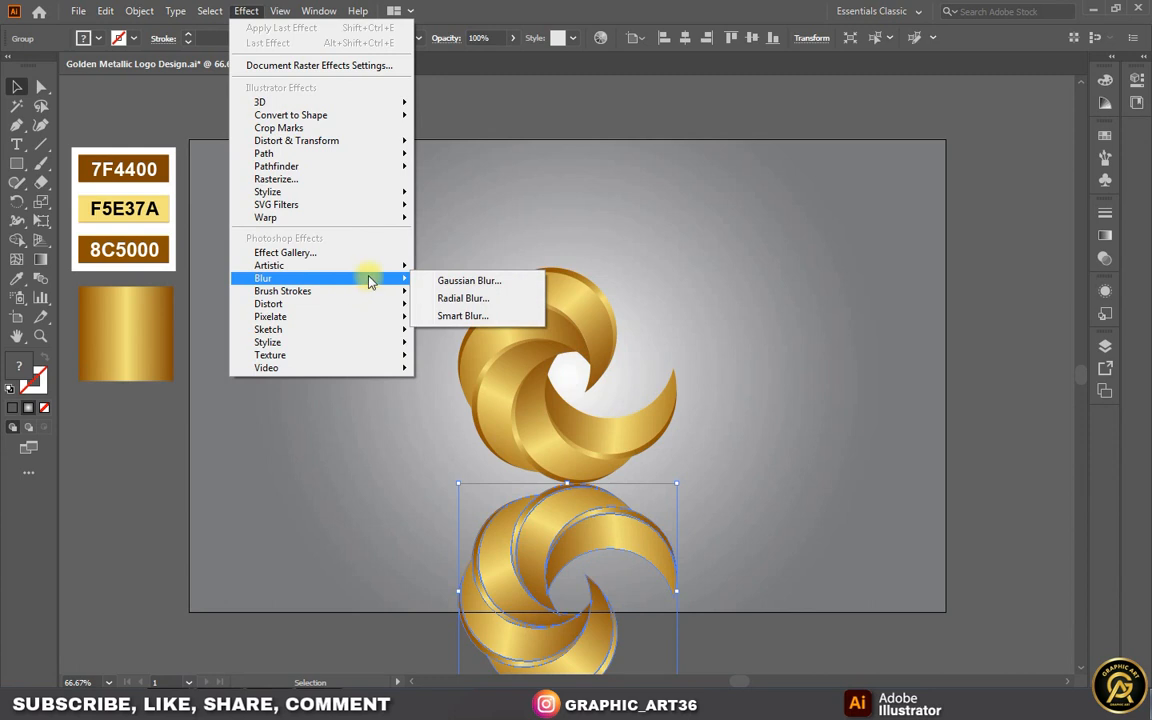
click(488, 284)
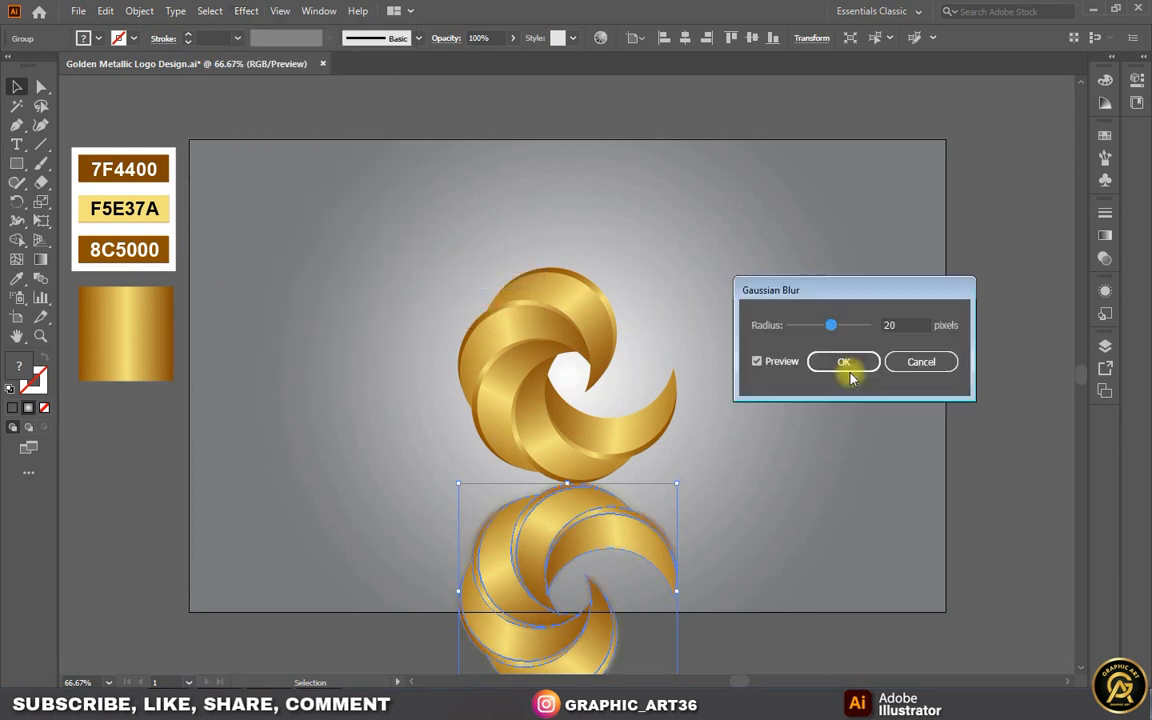
double_click(884, 325)
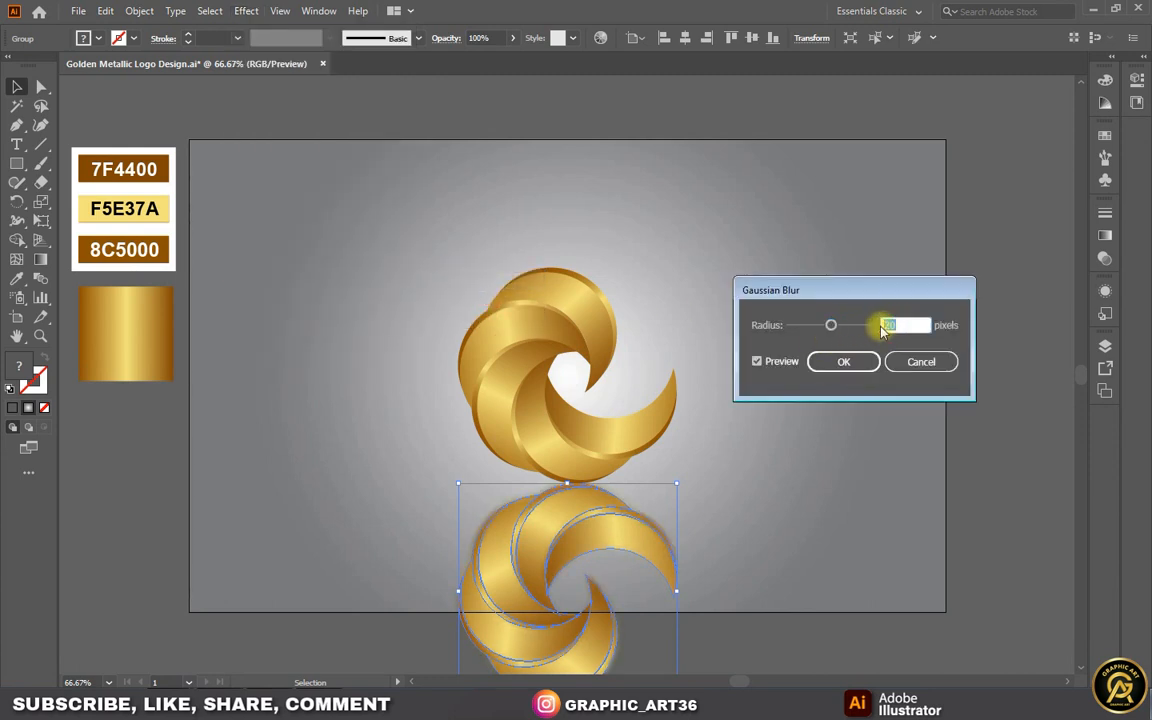
text(15)
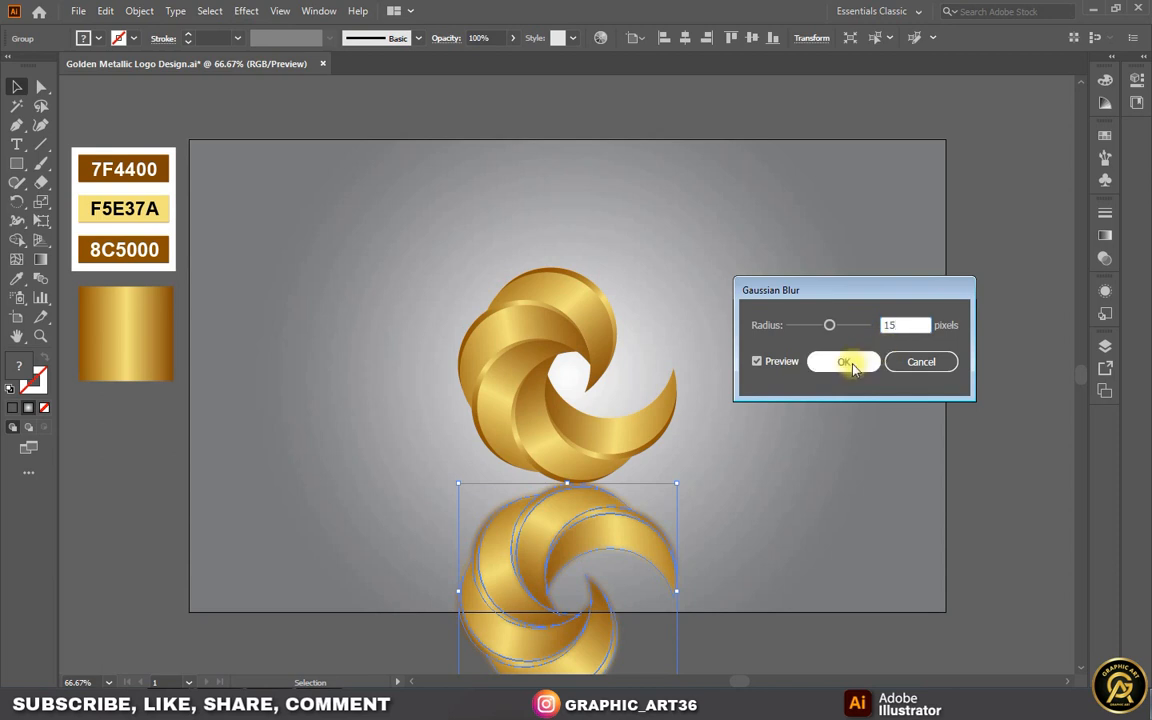
click(845, 364)
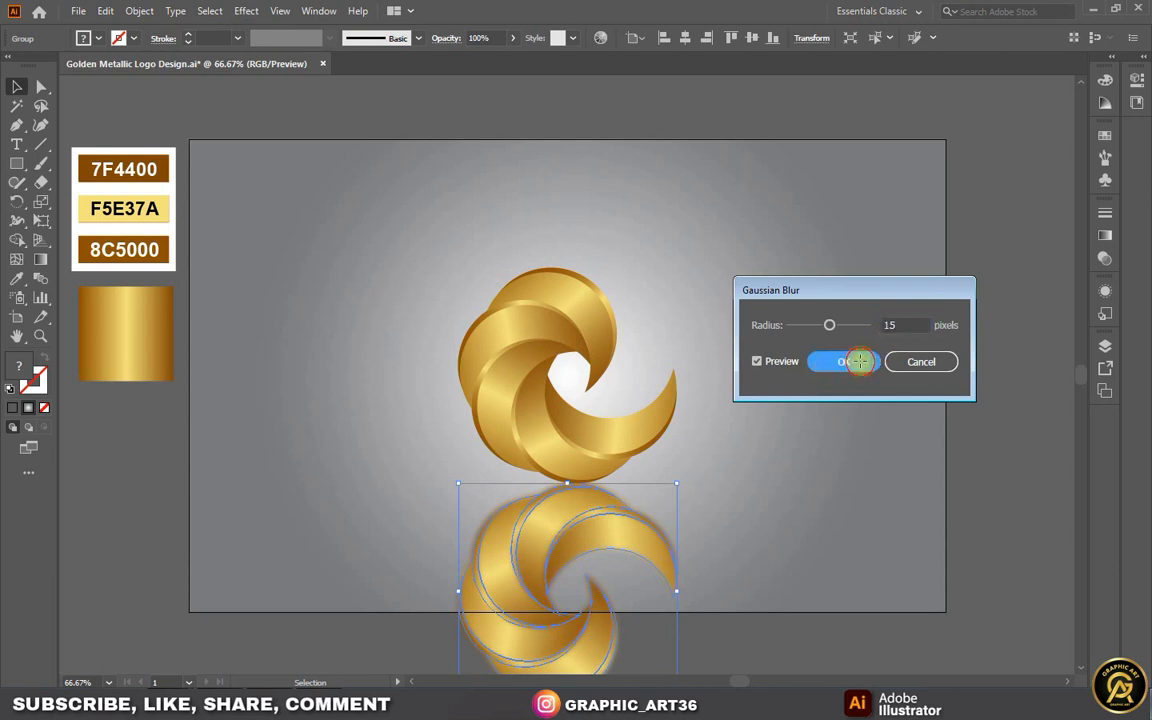
click(925, 358)
click(1025, 339)
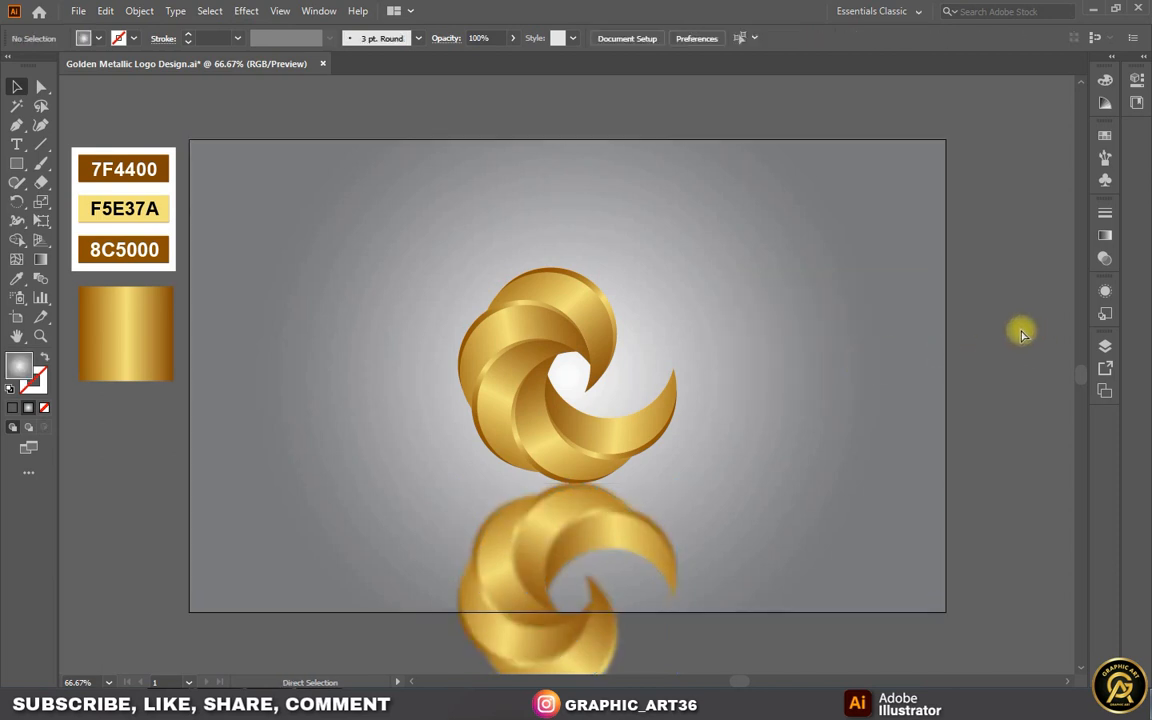
key(ctrl+equal)
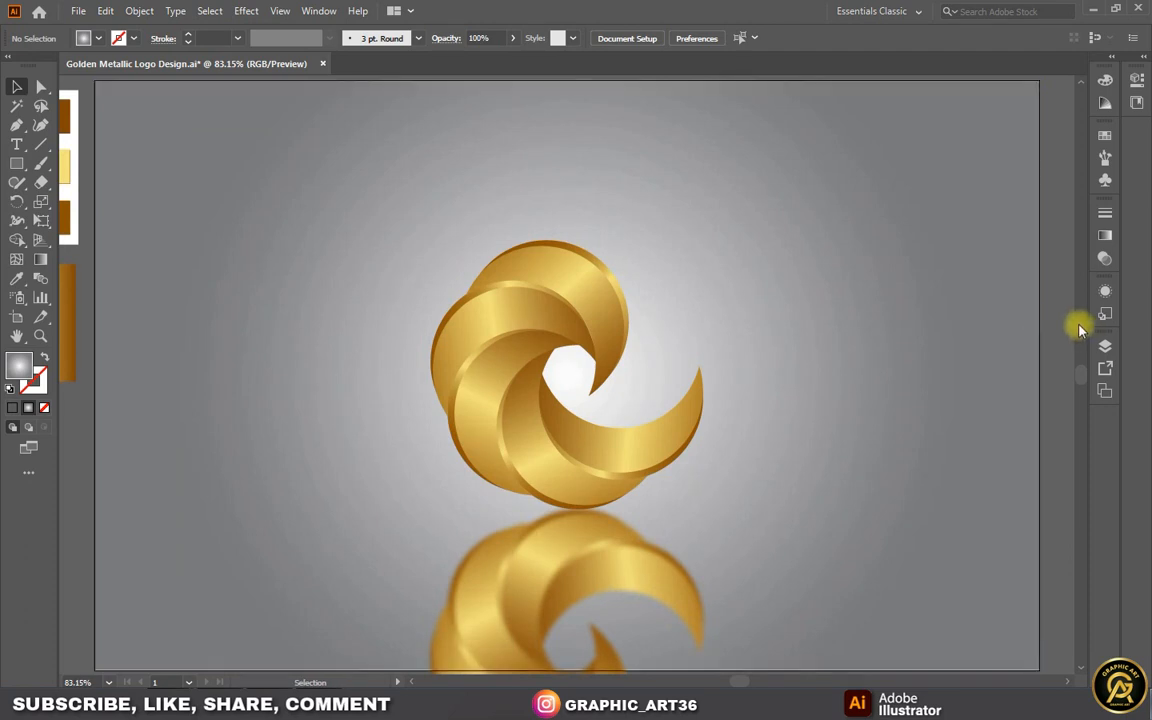